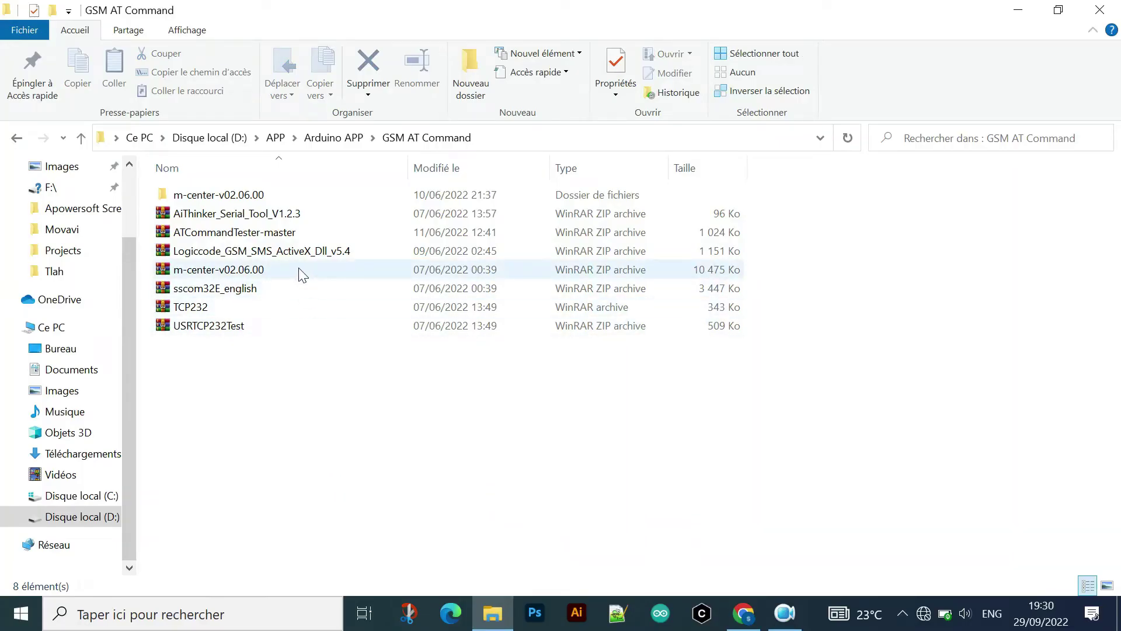
- Select the m-center ZIP and minimize File Explorer so the Chrome new tab shows
click(301, 271)
click(461, 414)
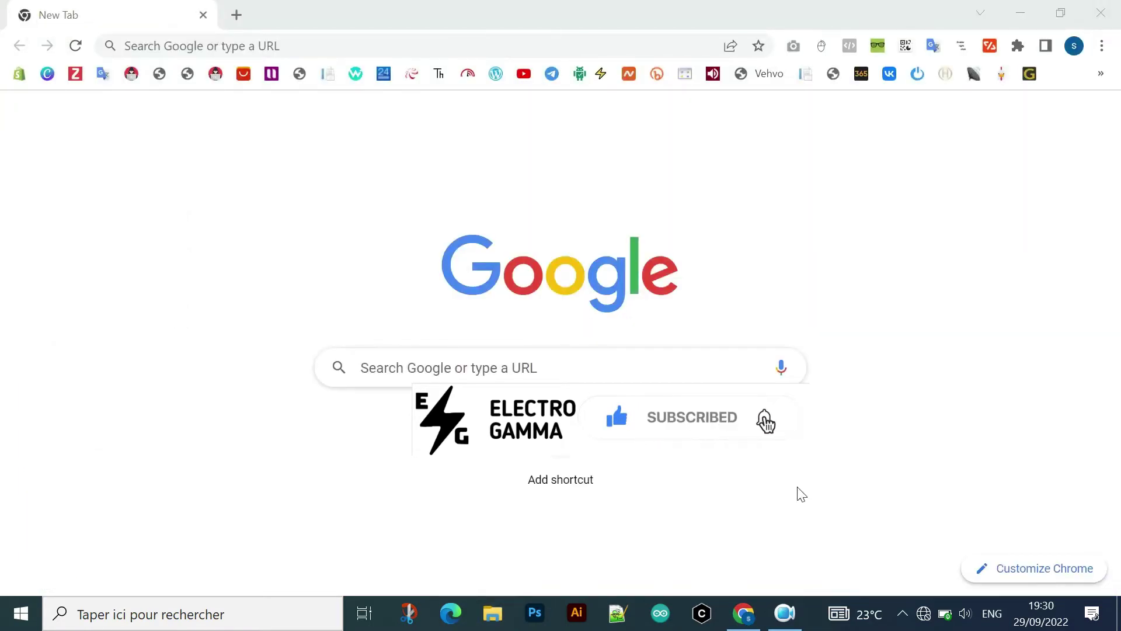
- Launch m-center and set its port to COM6 at 115200 baud, 8 data bits, no parity
click(702, 614)
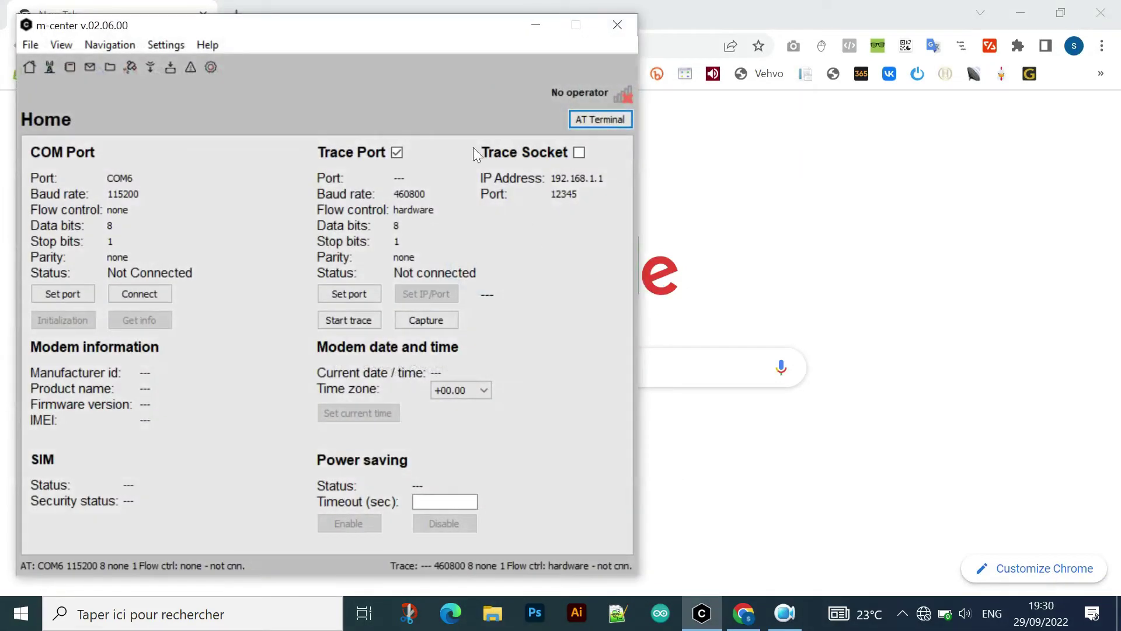
drag(412, 40, 498, 50)
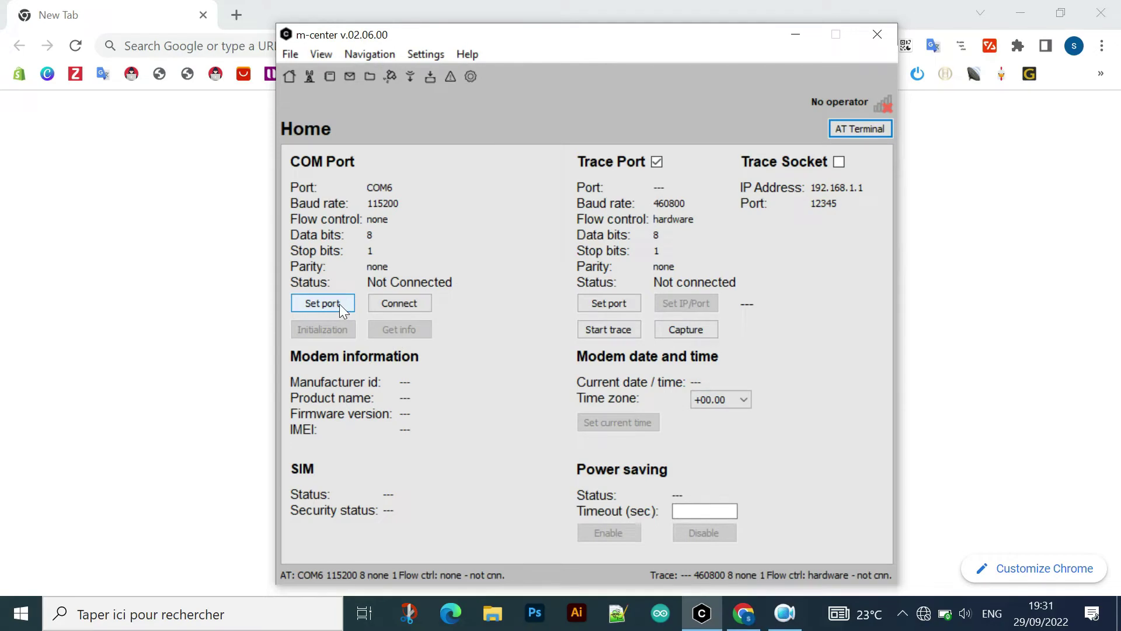
click(339, 304)
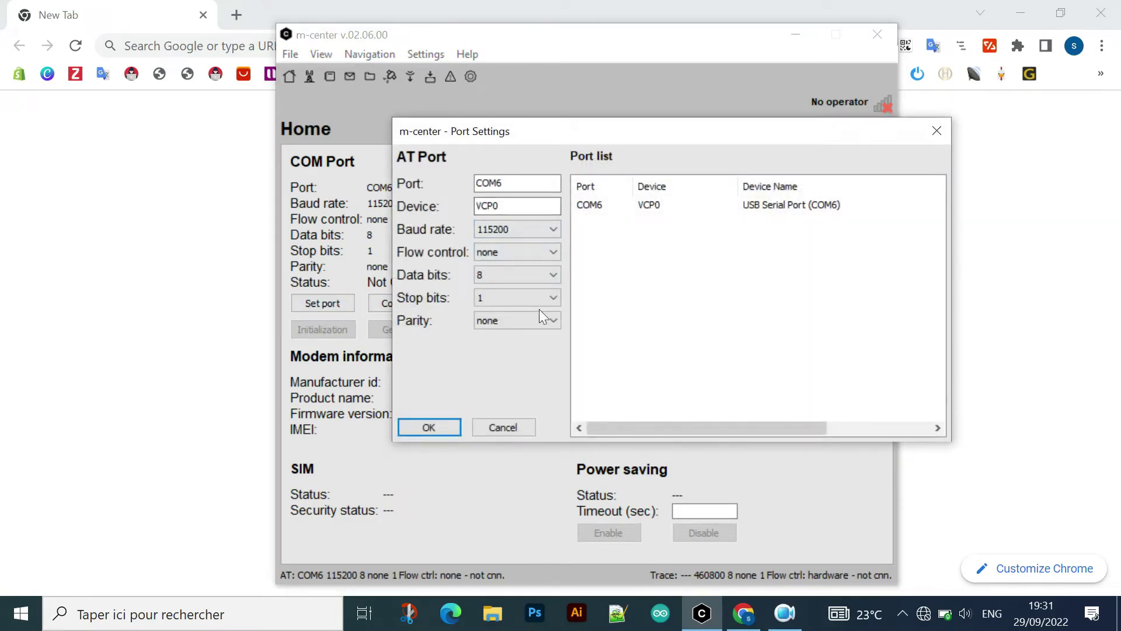
click(514, 273)
click(672, 206)
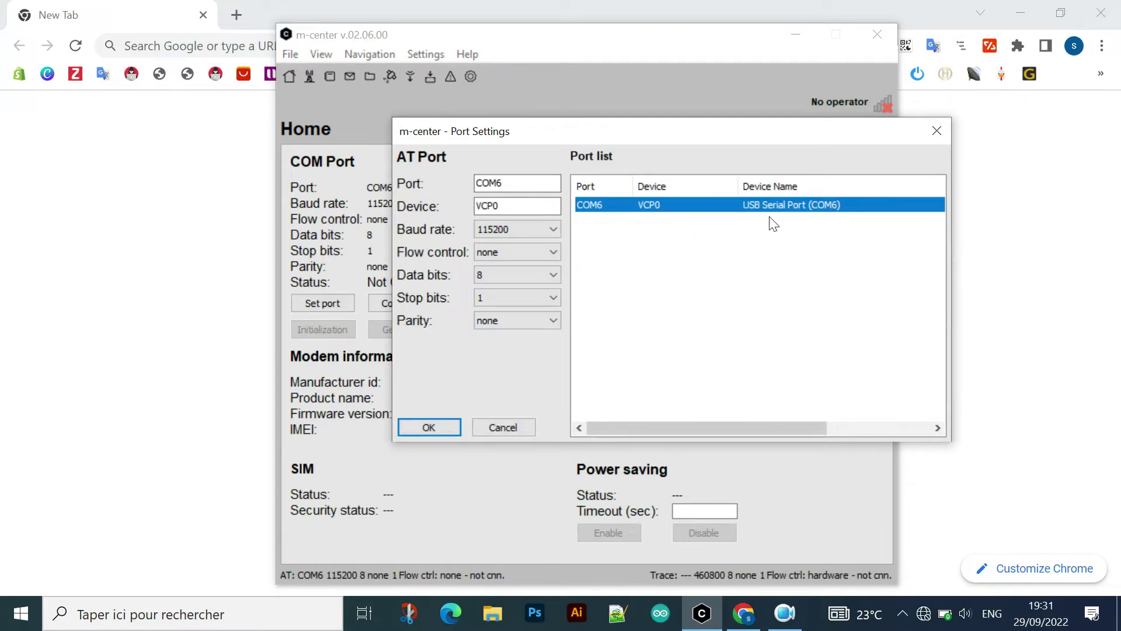
click(442, 427)
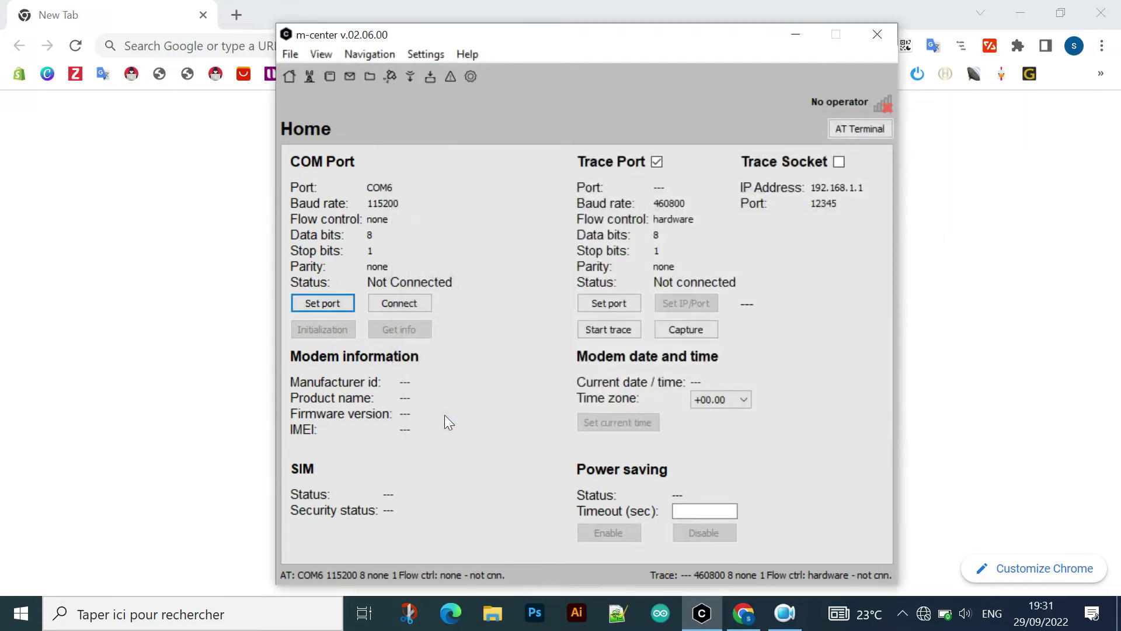
- Connect over COM6, read the SIMCOM SIM800L details, and set its clock to 22/09/29 19:31:50
click(417, 304)
drag(774, 51, 508, 42)
drag(997, 37, 590, 14)
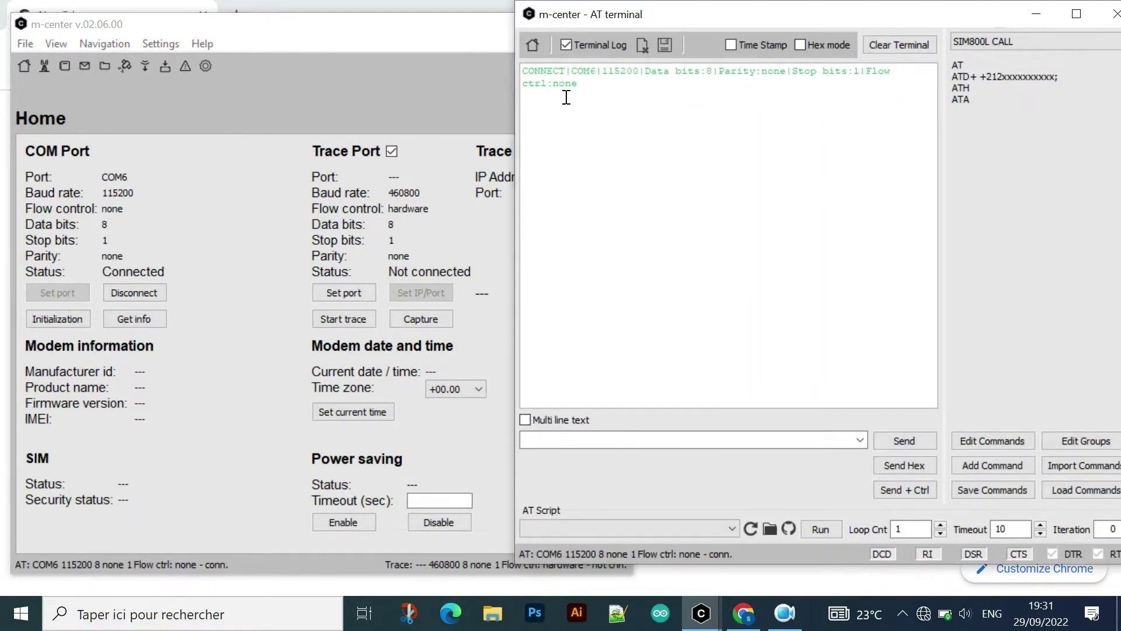
click(1035, 15)
drag(430, 38, 514, 40)
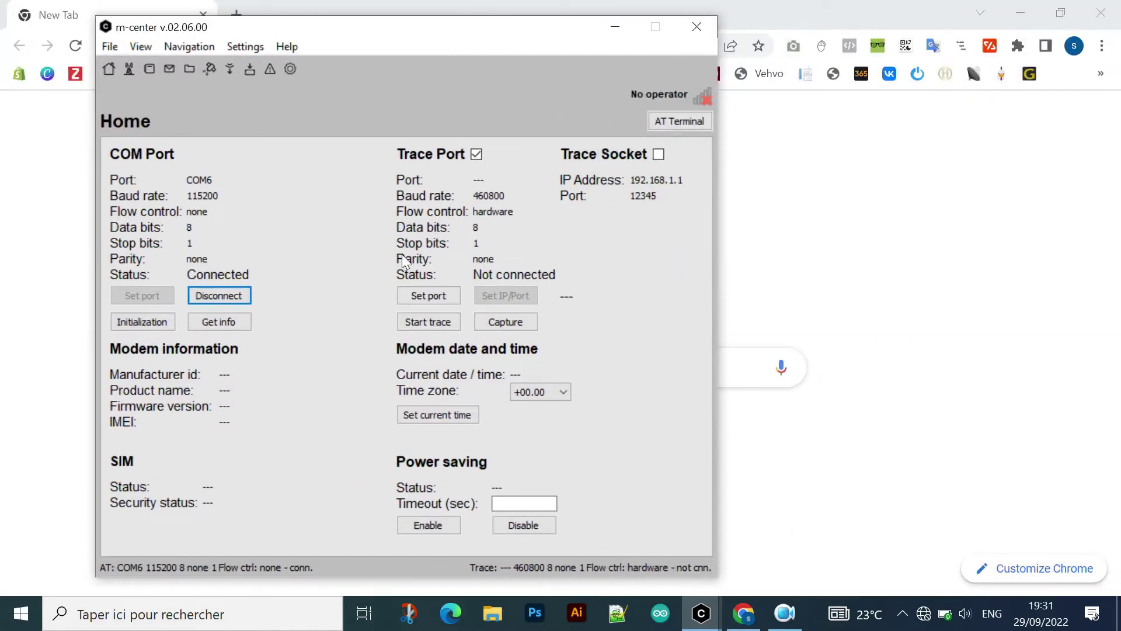
click(232, 325)
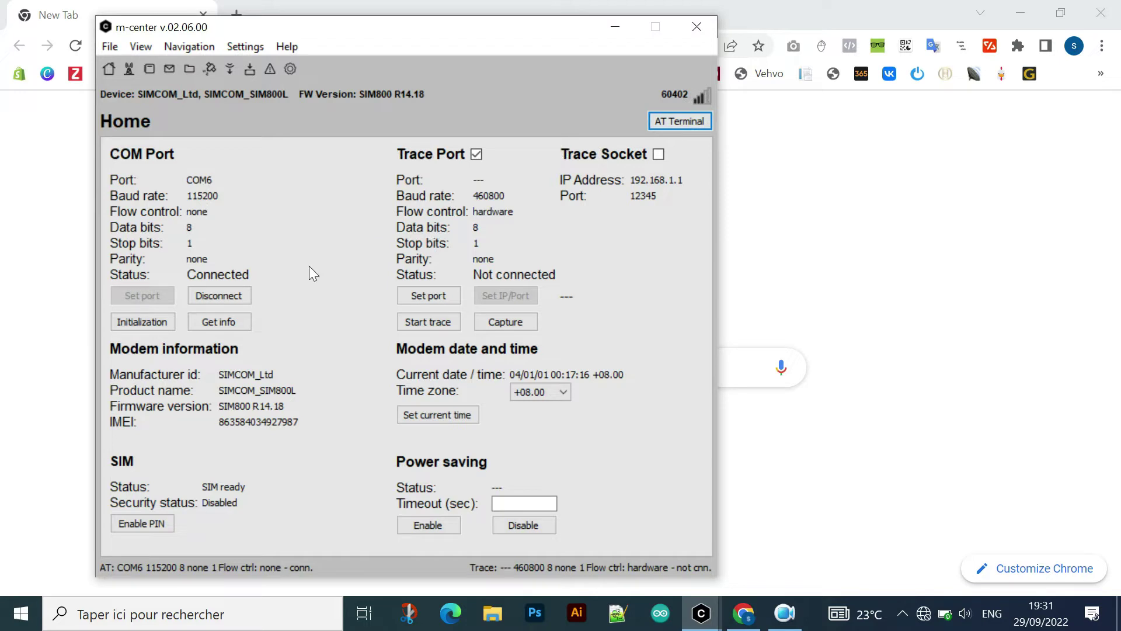
click(433, 413)
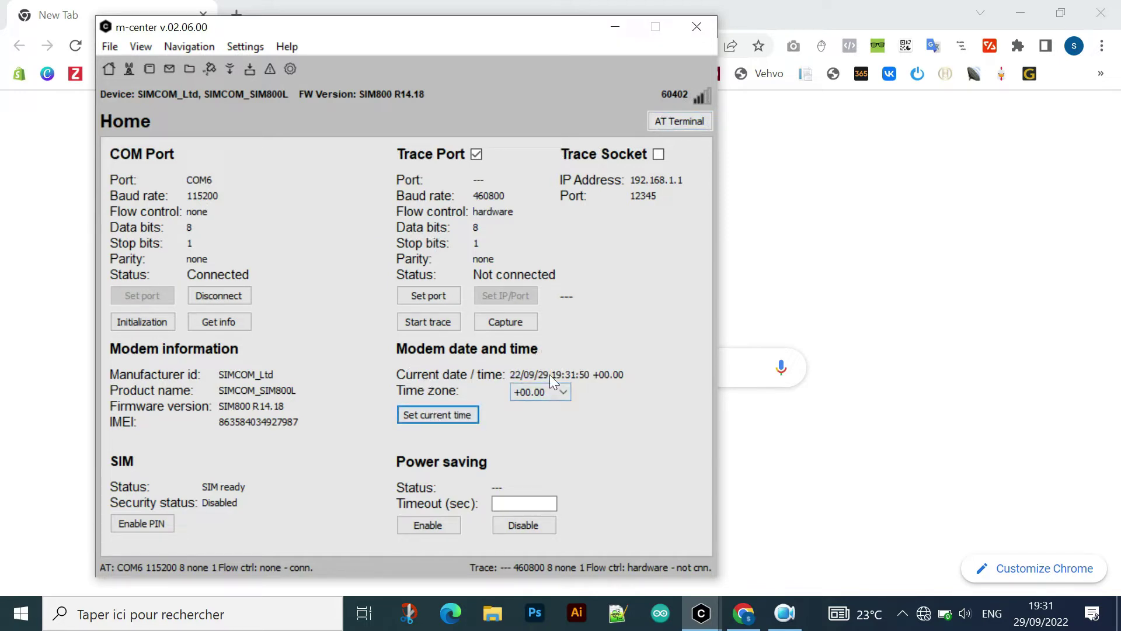
- Clear the AT terminal log
click(676, 120)
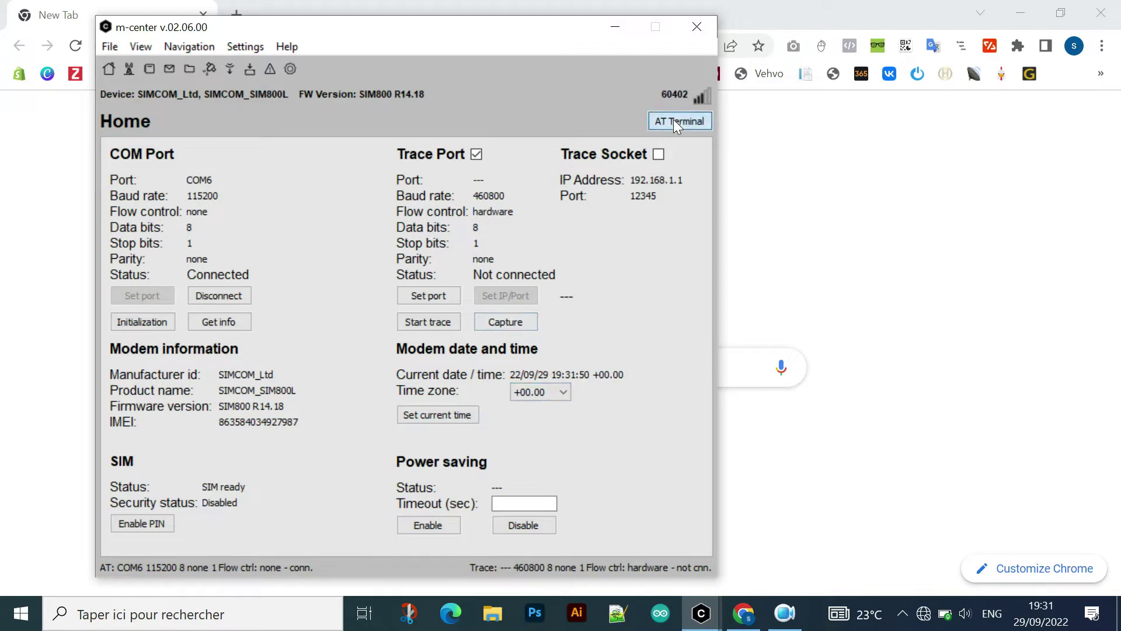
scroll(763, 267, up, 12)
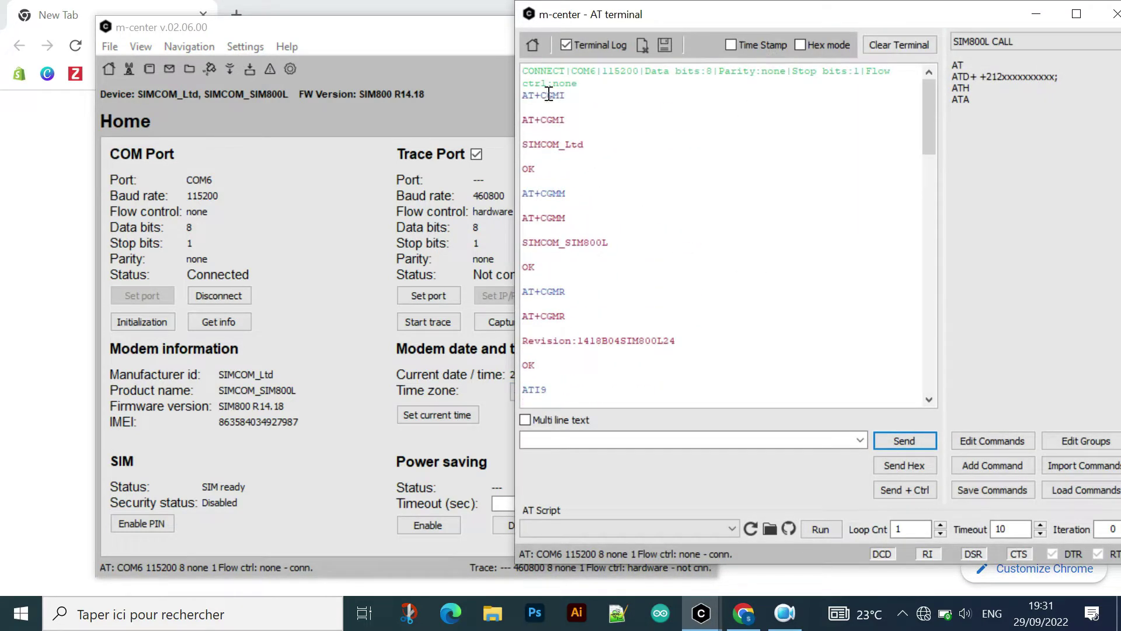
drag(1002, 20, 904, 29)
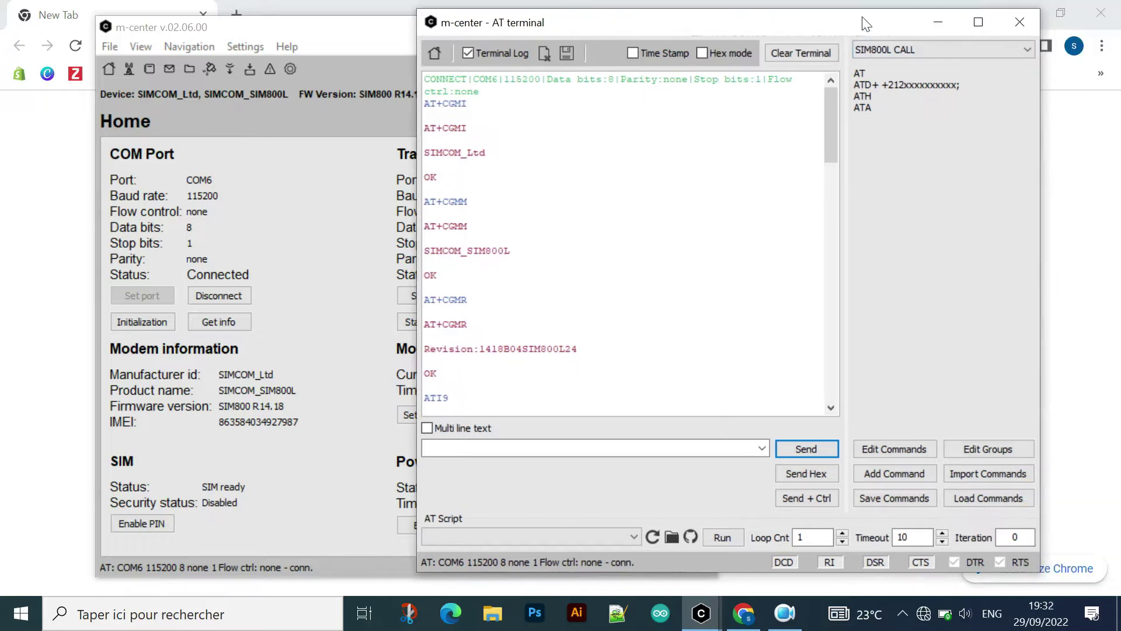
click(810, 54)
drag(797, 27, 912, 42)
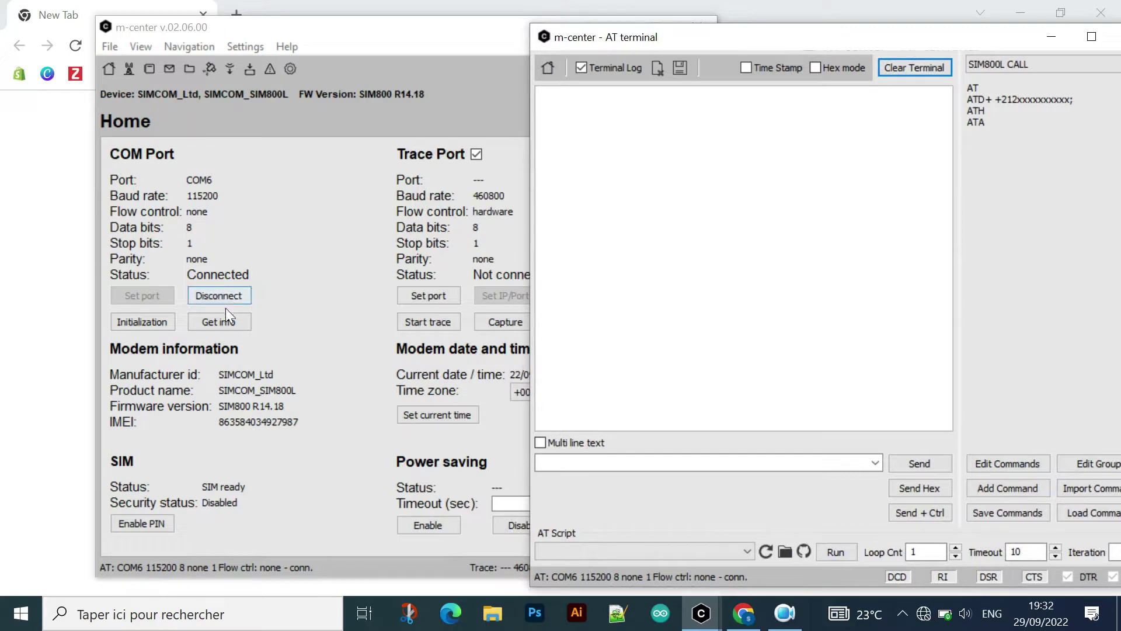
- Refresh the modem information, showing operator 60402, and review the logged query exchange
mouse_move(377, 38)
mouse_down()
mouse_move(222, 35)
mouse_move(364, 32)
mouse_up()
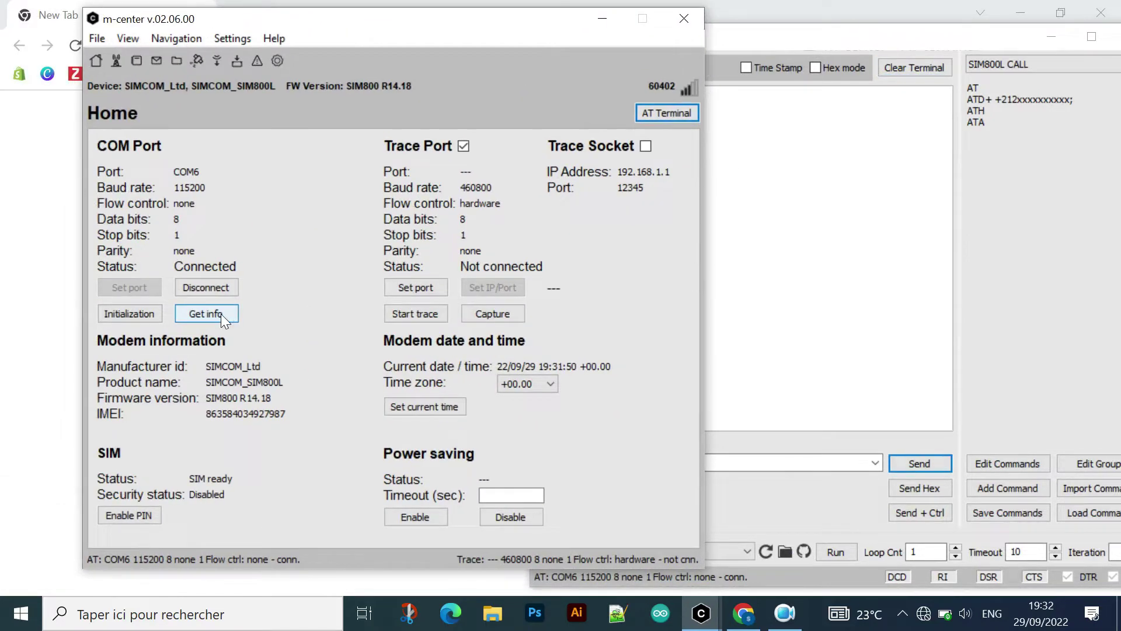
click(221, 313)
click(787, 179)
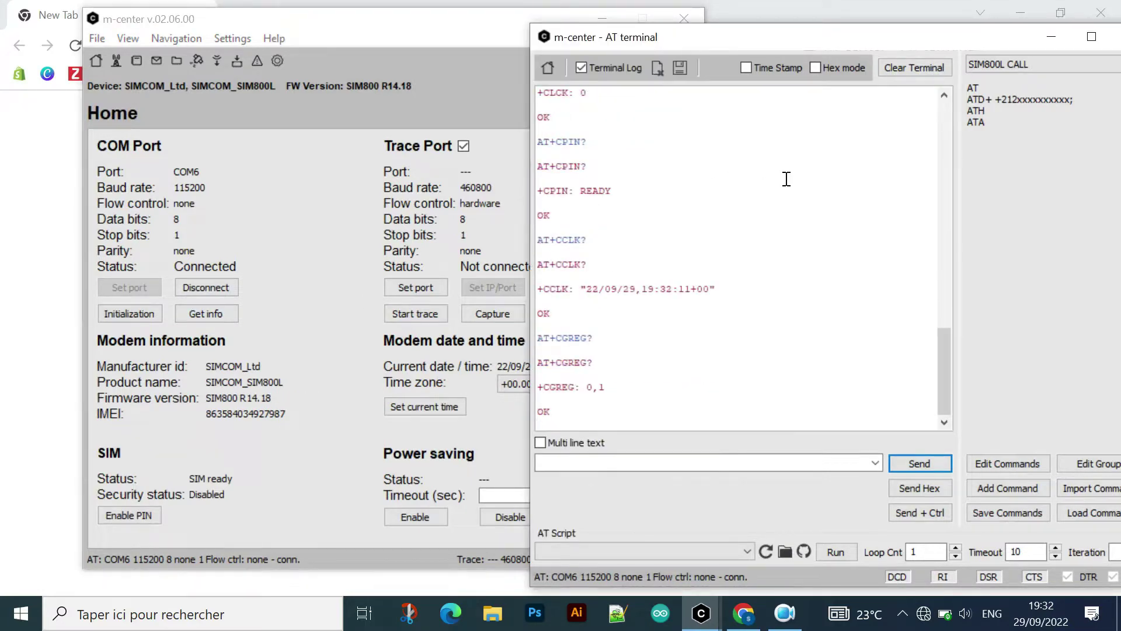
click(229, 375)
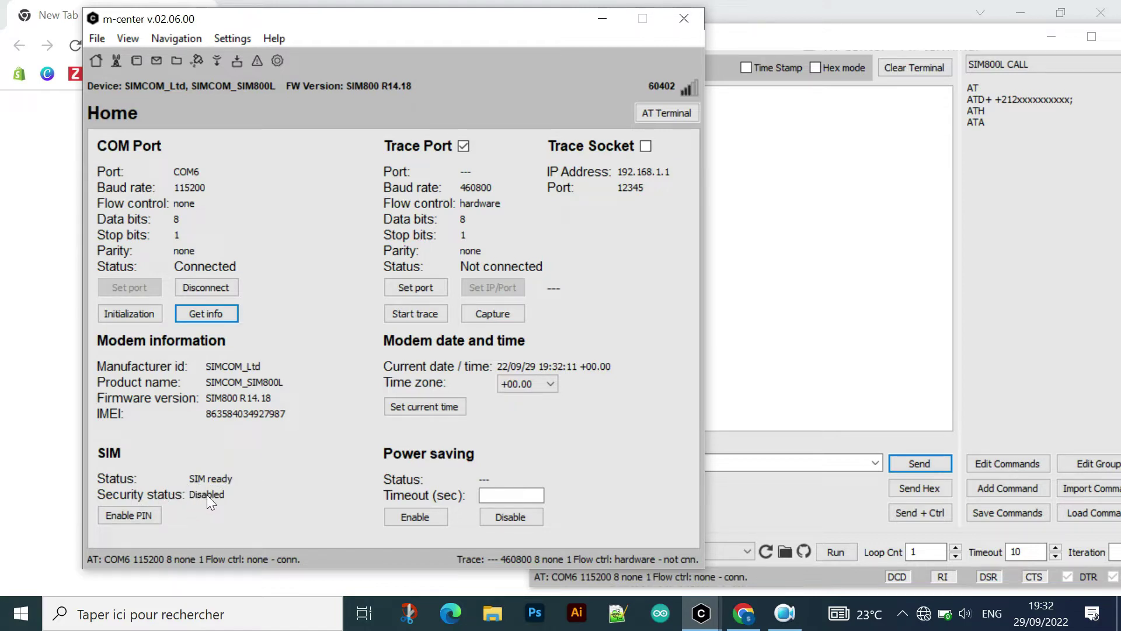
- Enable SIM PIN protection with the SIM PIN, then cancel the Change PIN form
click(144, 517)
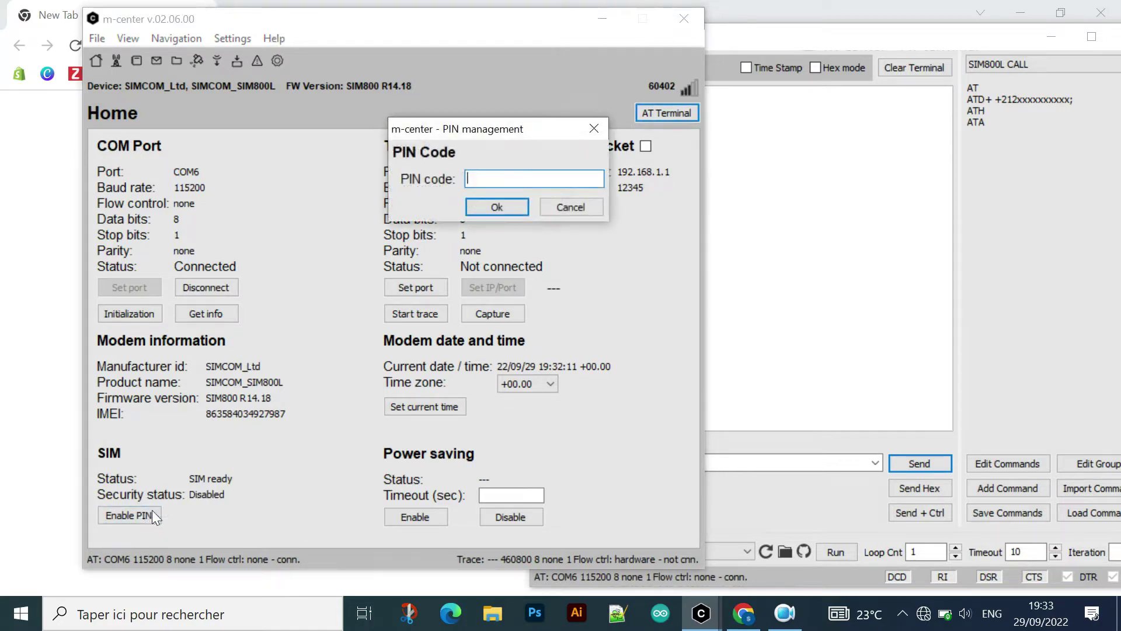
text(1234)
click(482, 202)
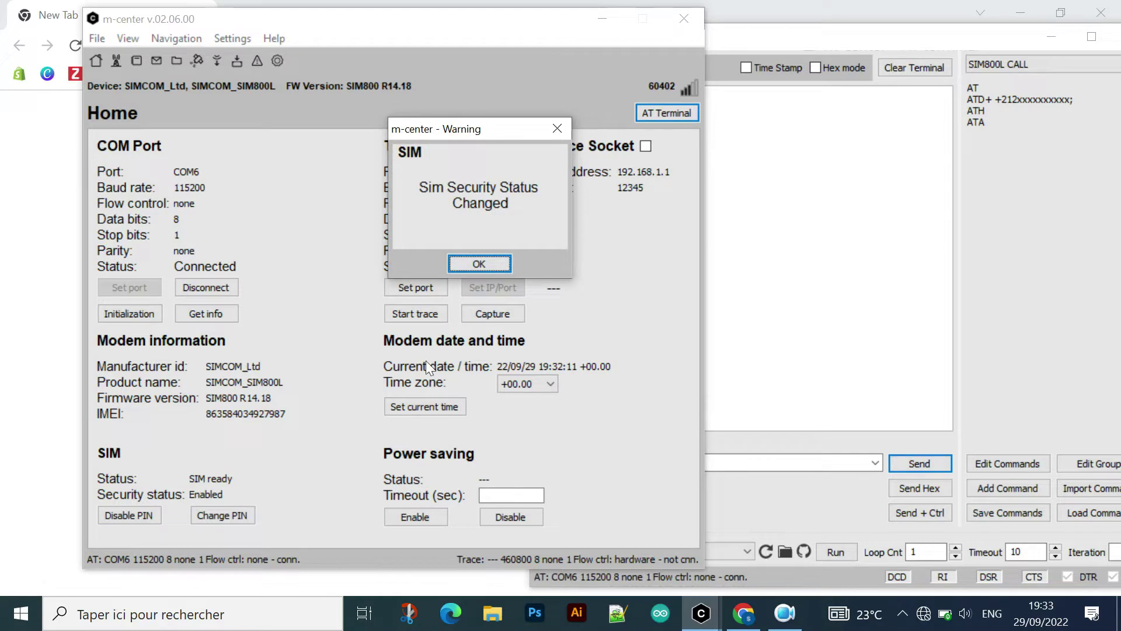
click(495, 266)
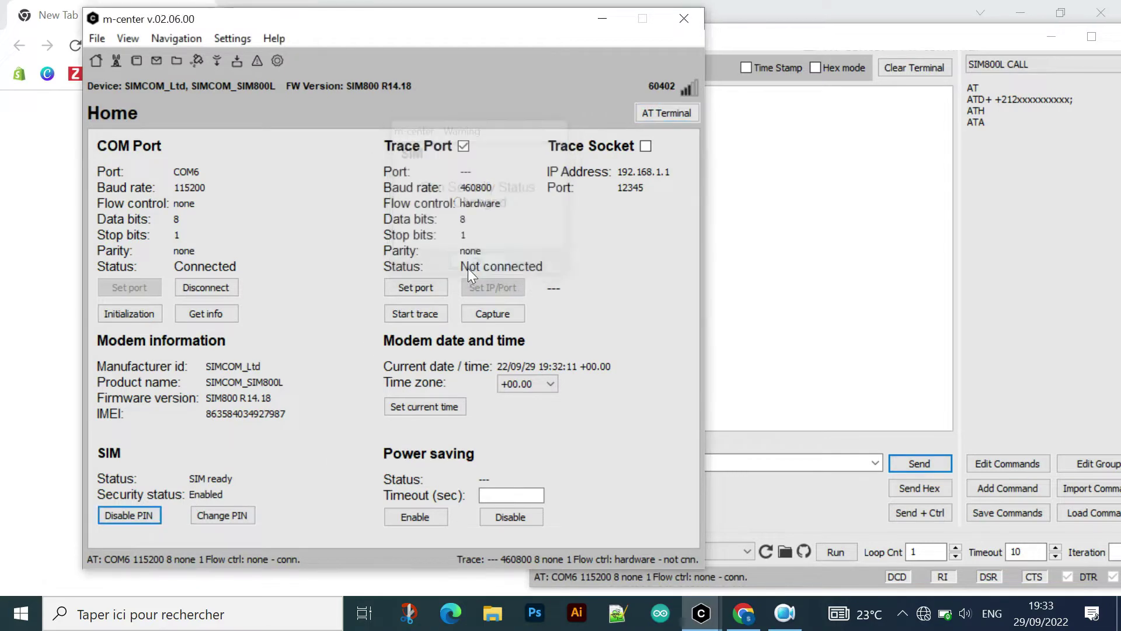
click(238, 517)
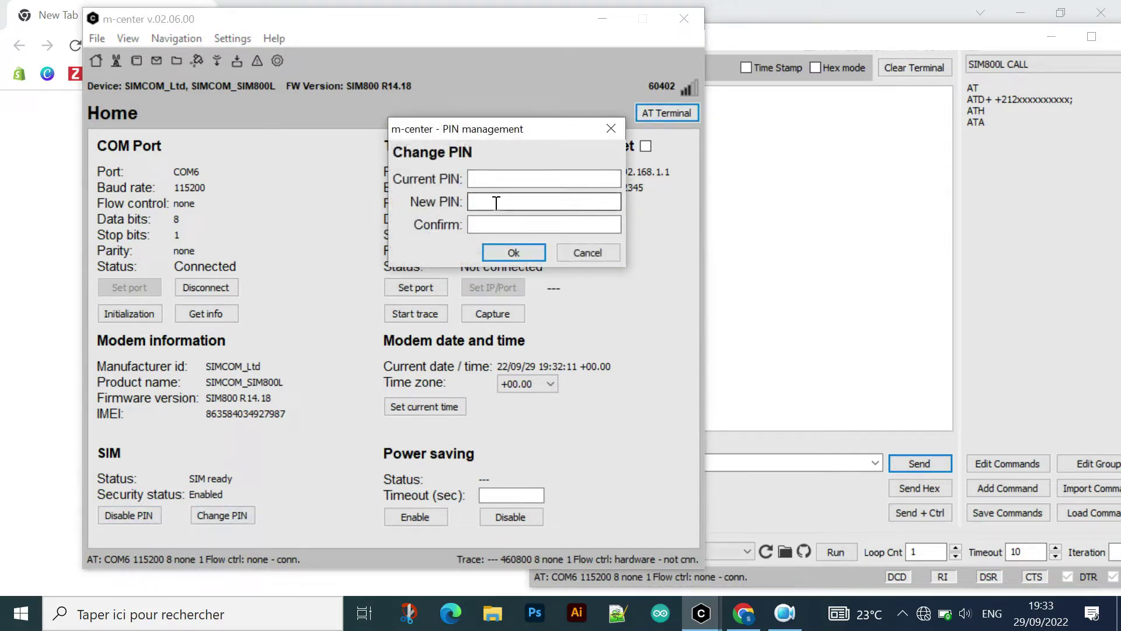
click(576, 252)
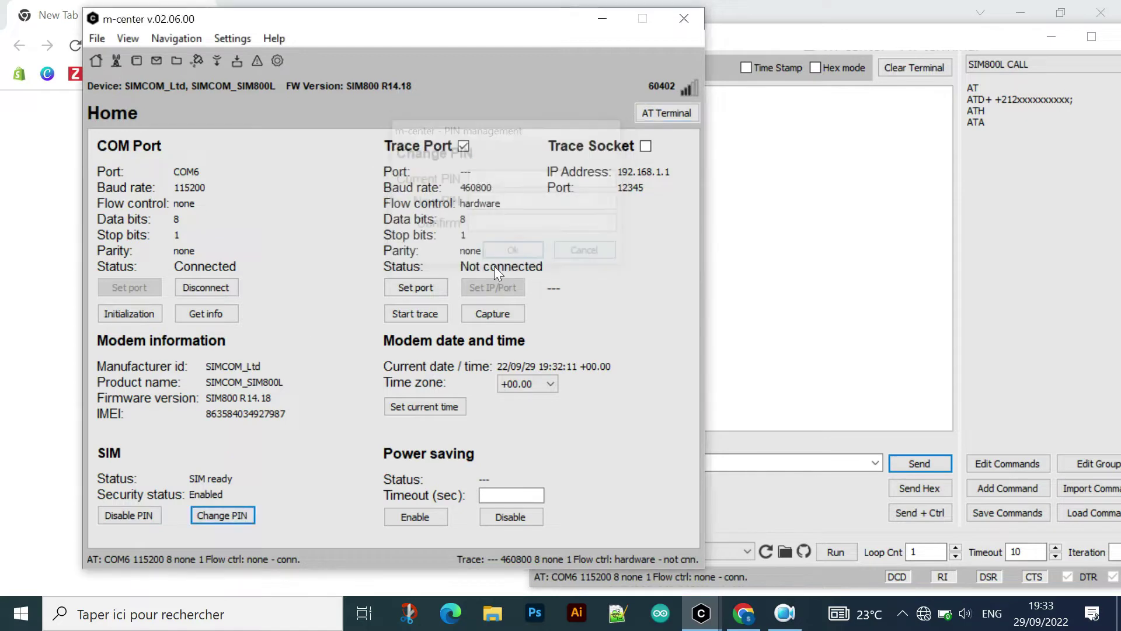
- Disable SIM PIN protection with the SIM PIN, leaving security status Disabled
click(145, 514)
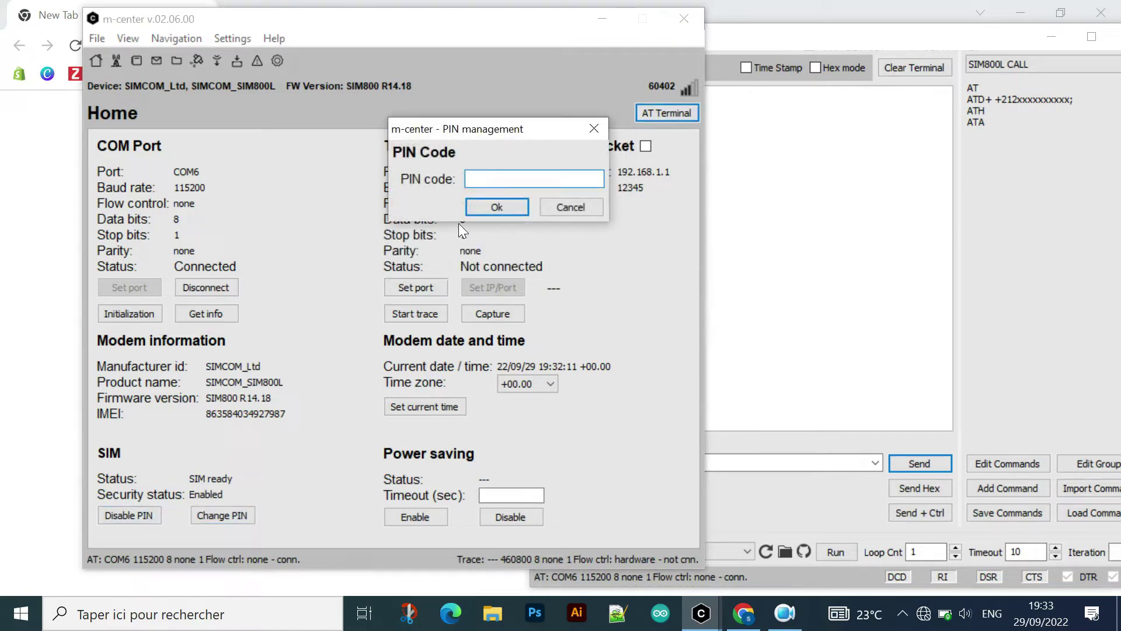
text(1234)
key(Return)
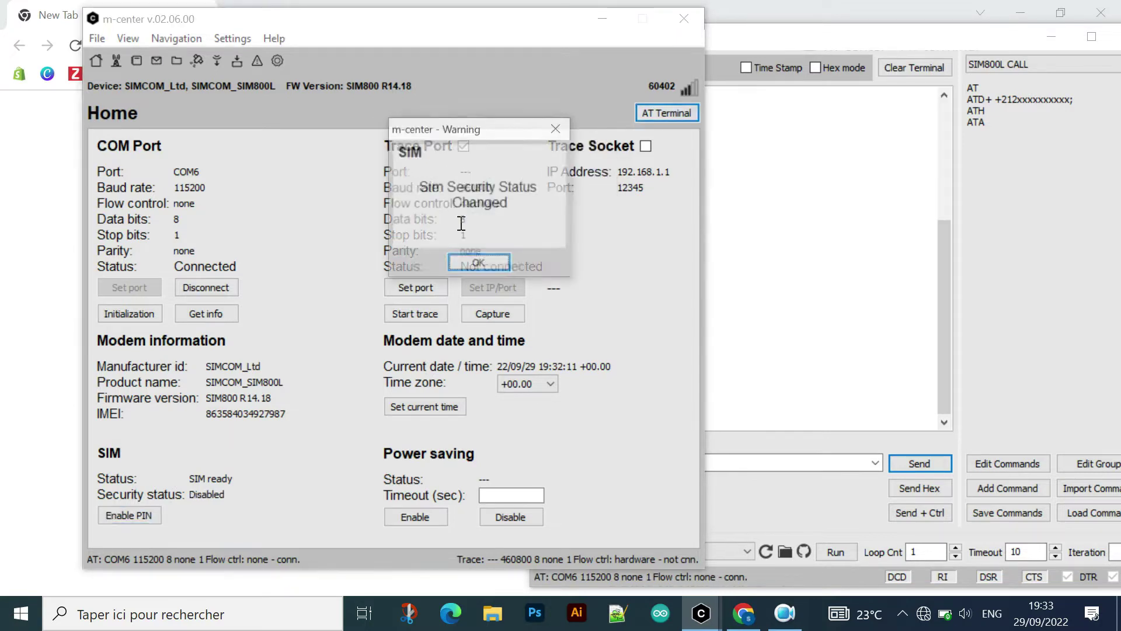
click(476, 264)
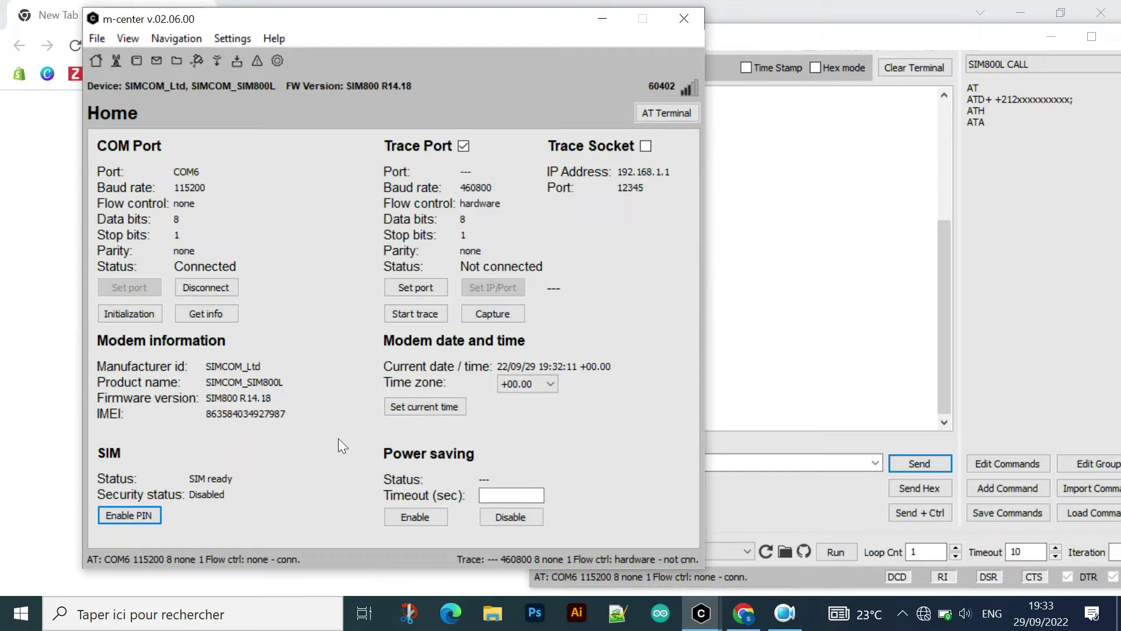
- Sync the modem clock to the current time and check the AT+CCLK date in the terminal log
click(433, 407)
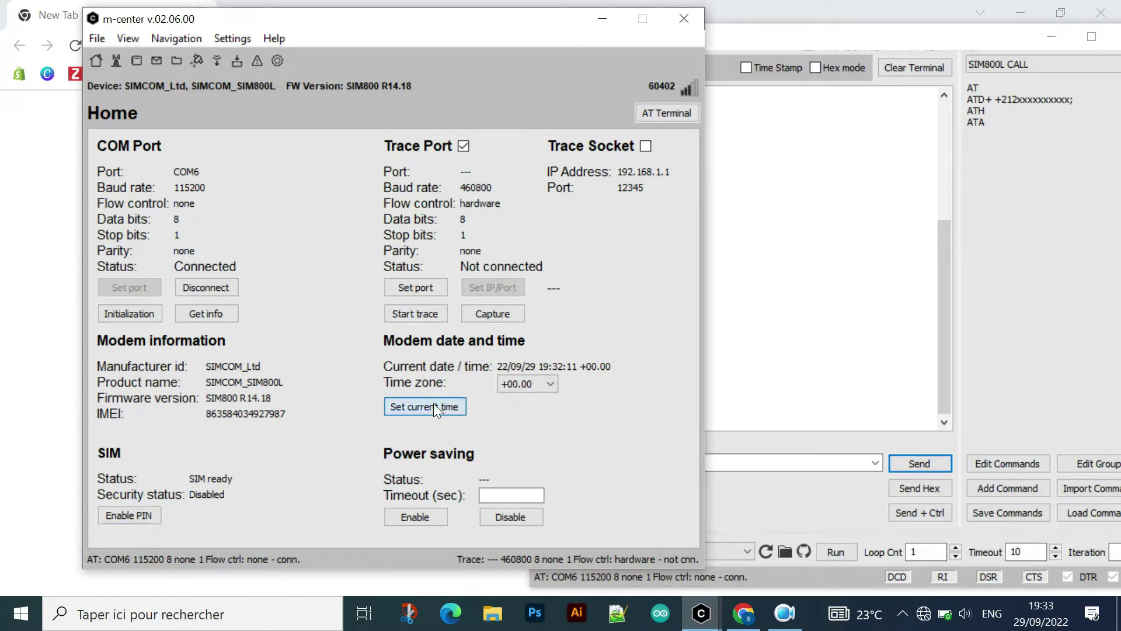
click(830, 344)
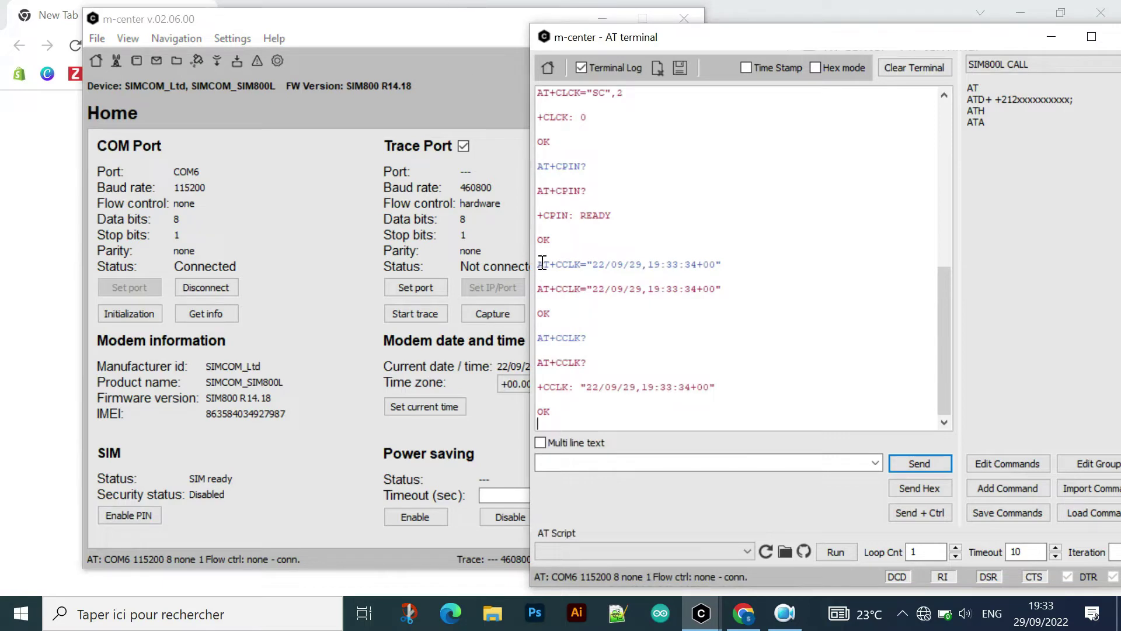
drag(595, 264, 686, 264)
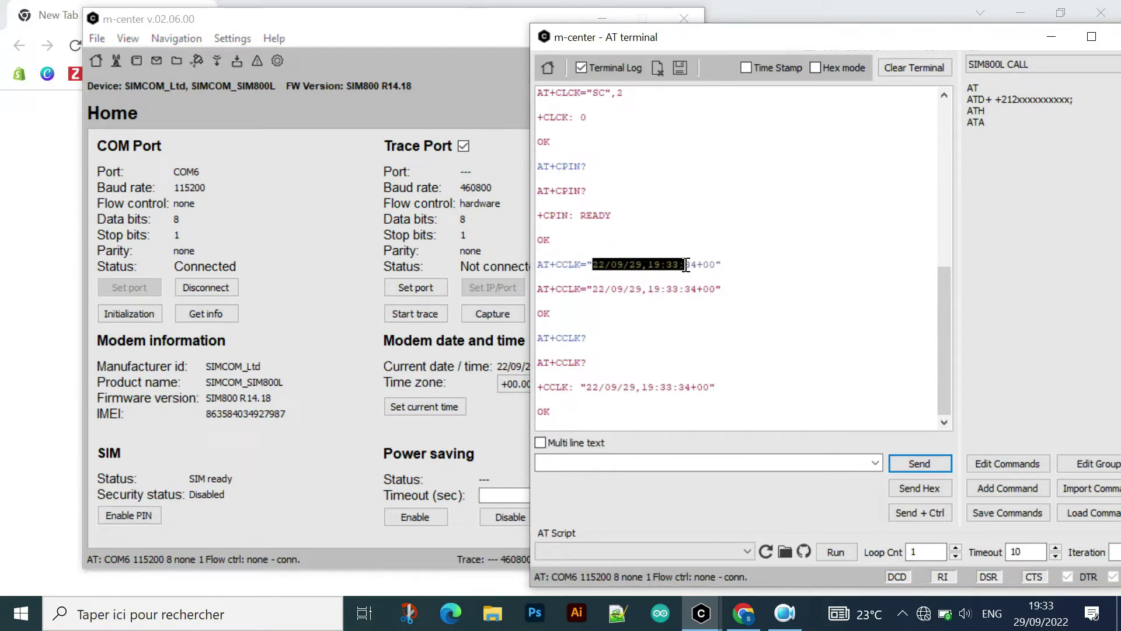
click(646, 276)
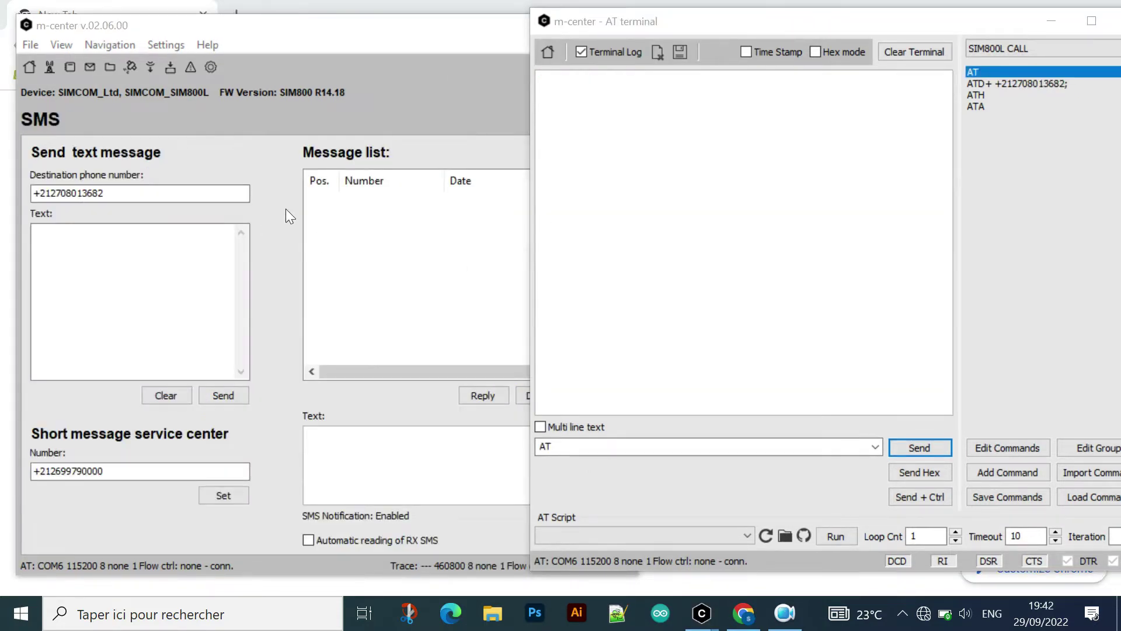
click(486, 118)
click(607, 120)
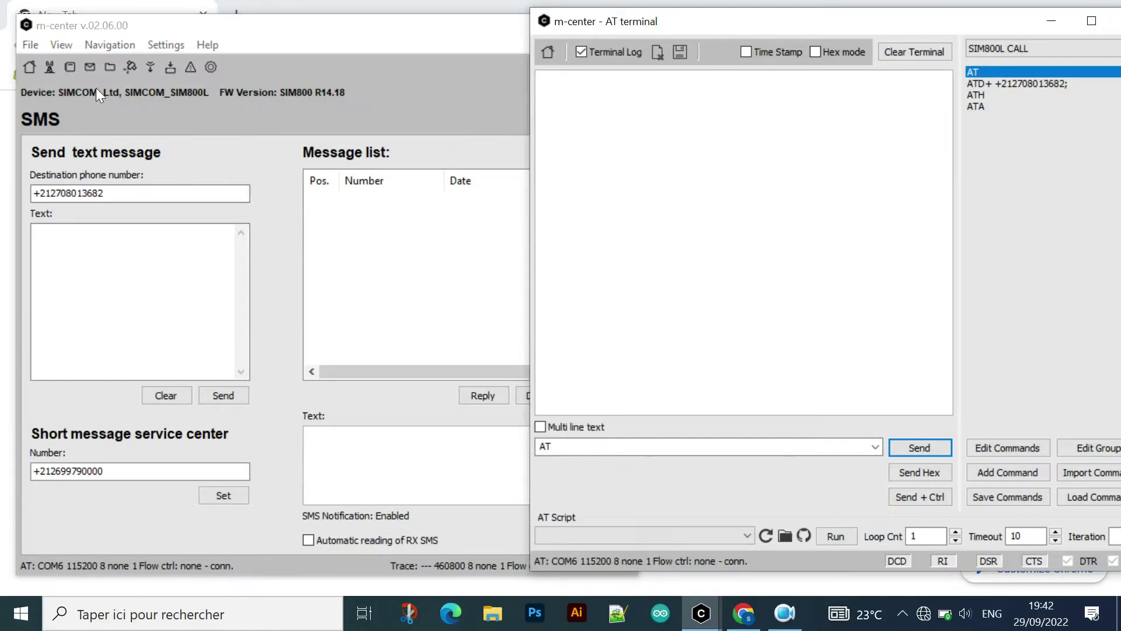
click(164, 196)
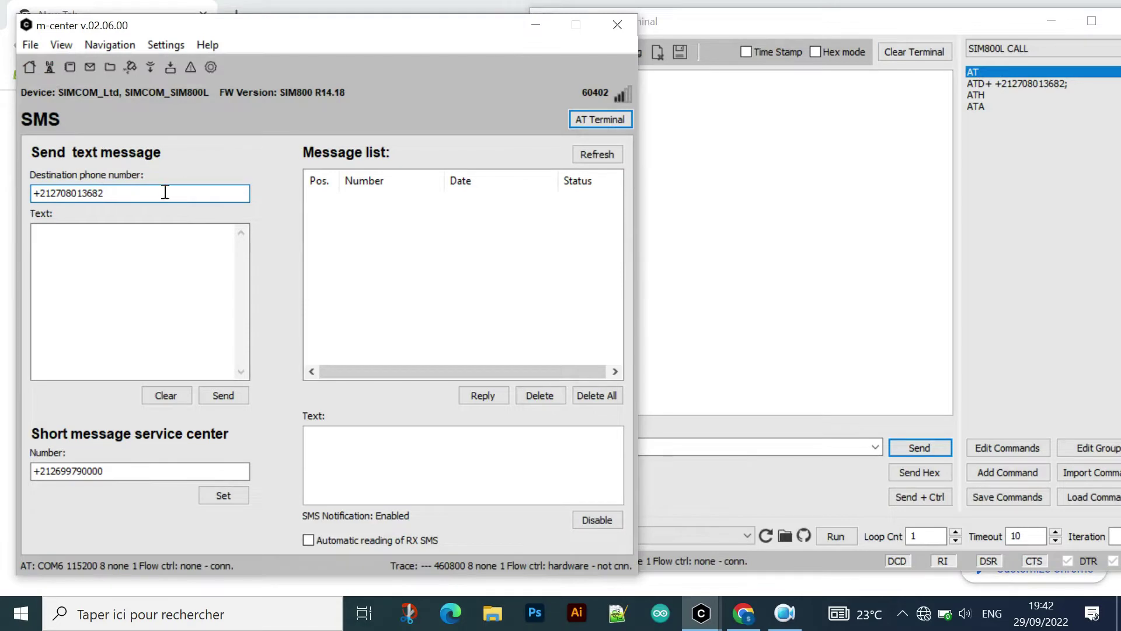
click(690, 98)
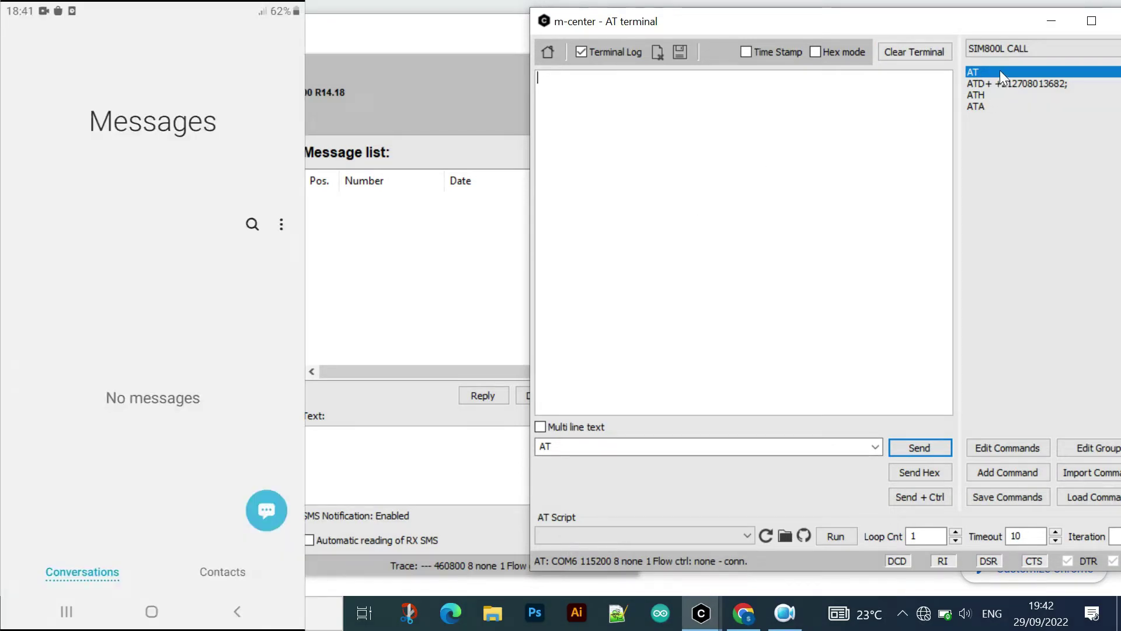
- Send AT, dial the phone with ATD+, and hang up with ATH once connected
click(927, 446)
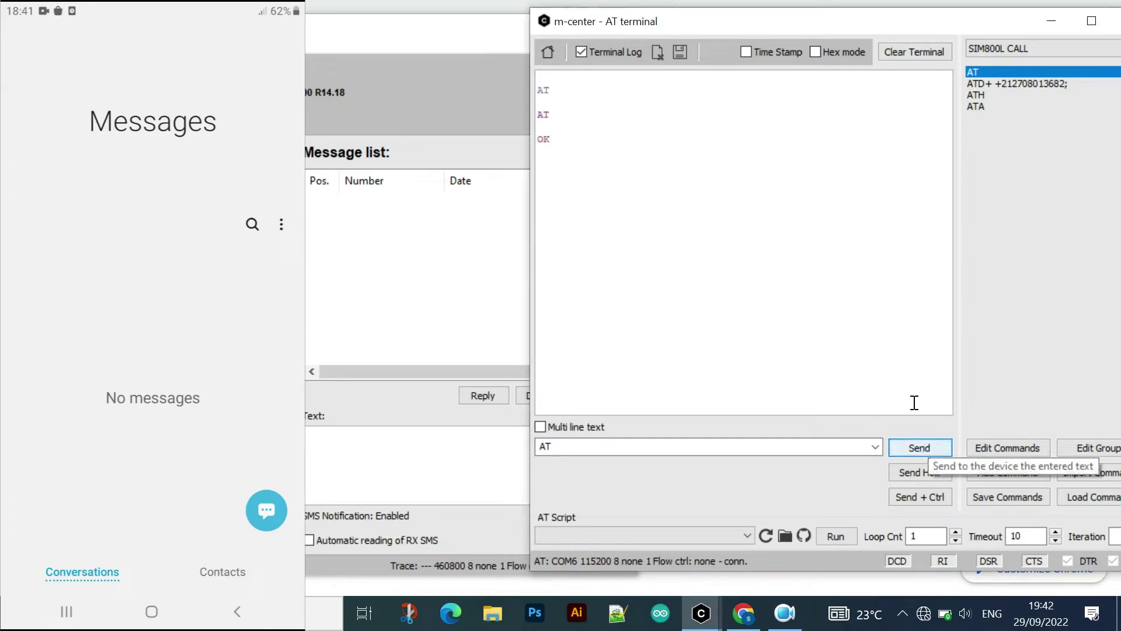
click(1004, 84)
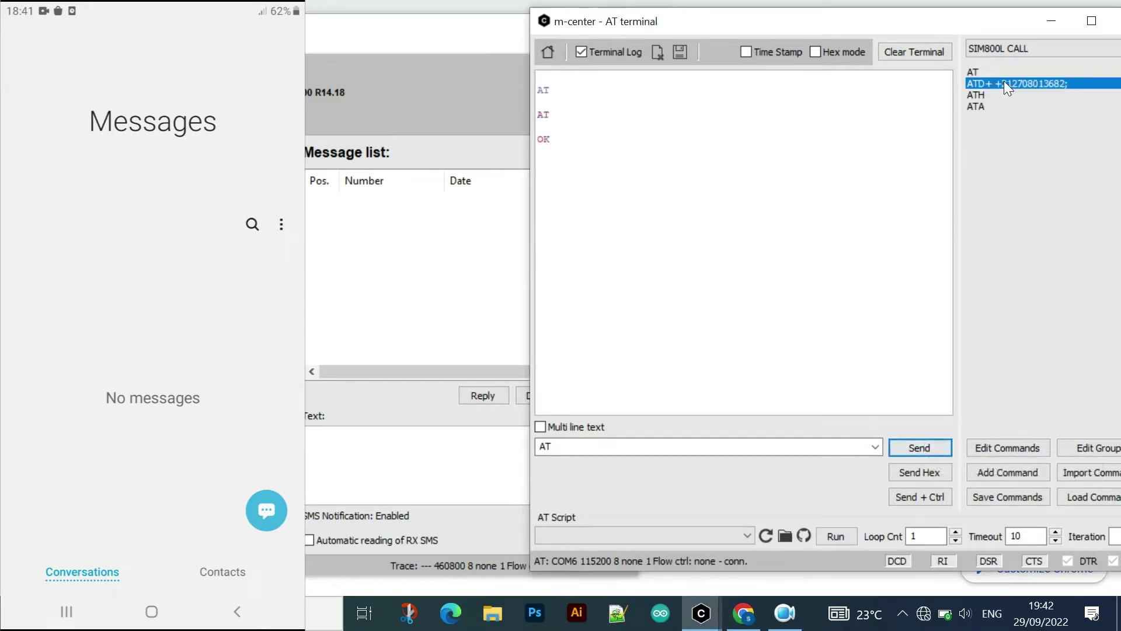
click(909, 449)
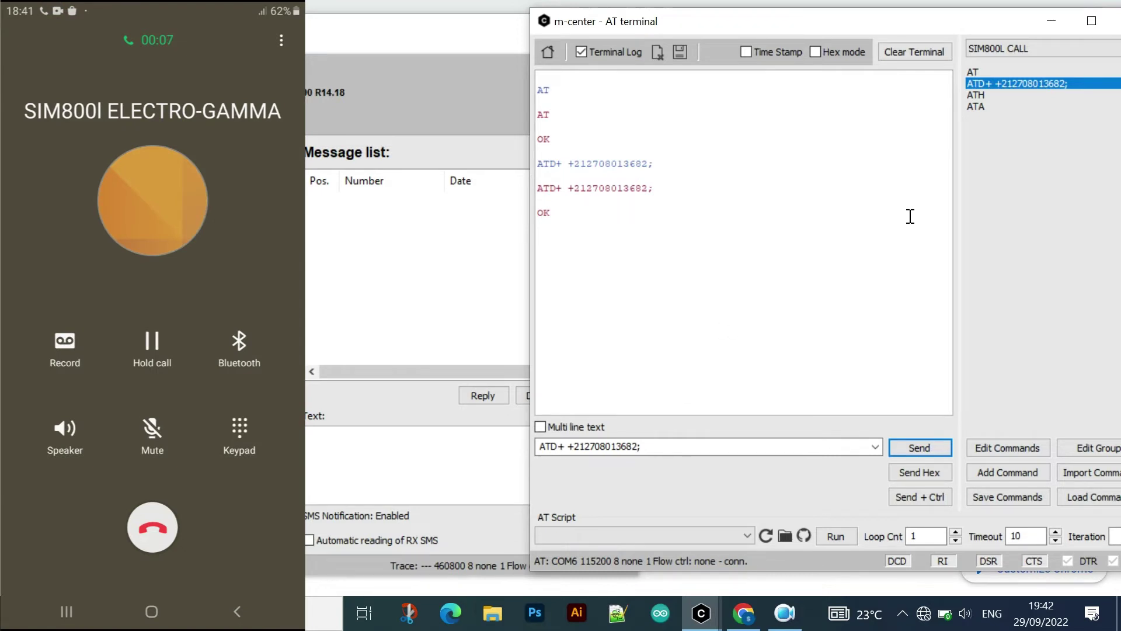
click(985, 93)
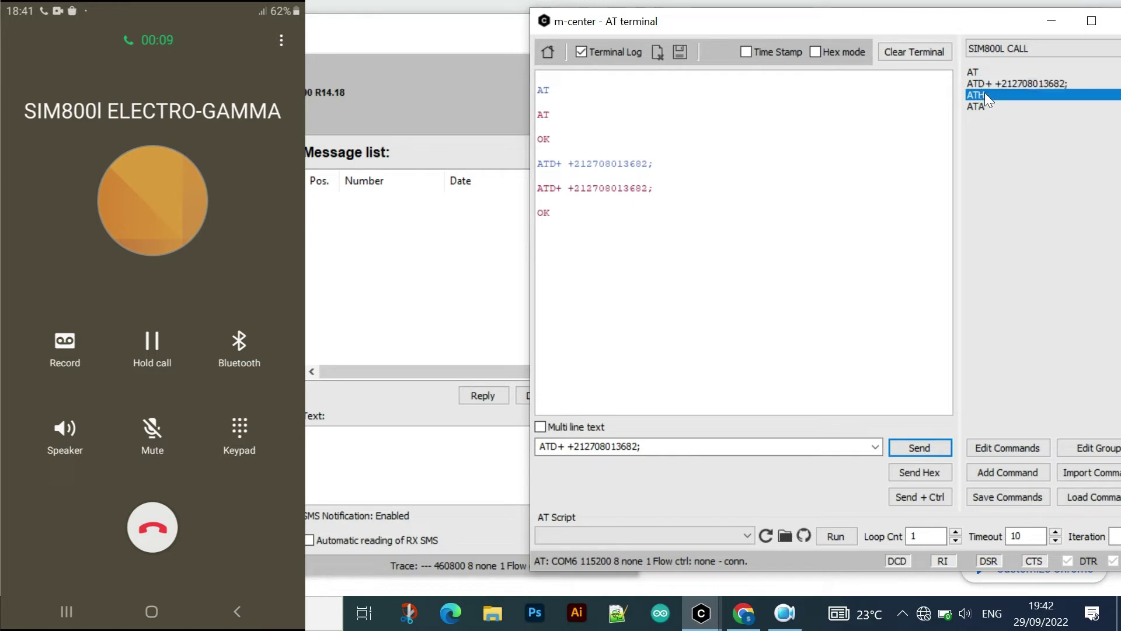
click(923, 448)
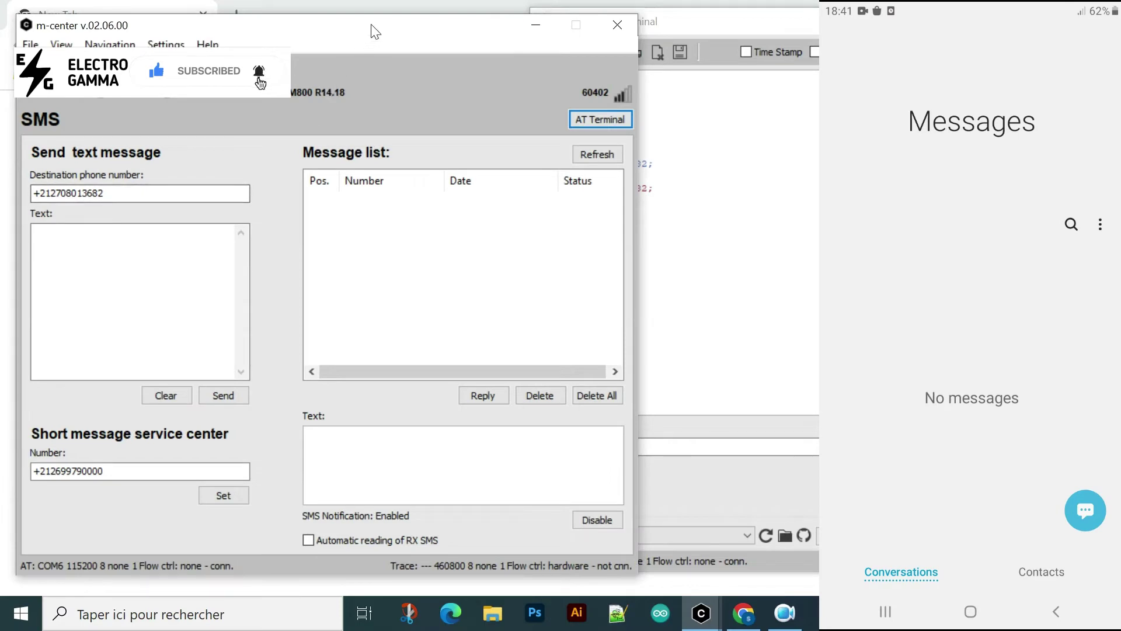
- Write 'Hello ELECRO_GAMA test' in the SMS Text box and send it to the phone
drag(351, 29, 368, 23)
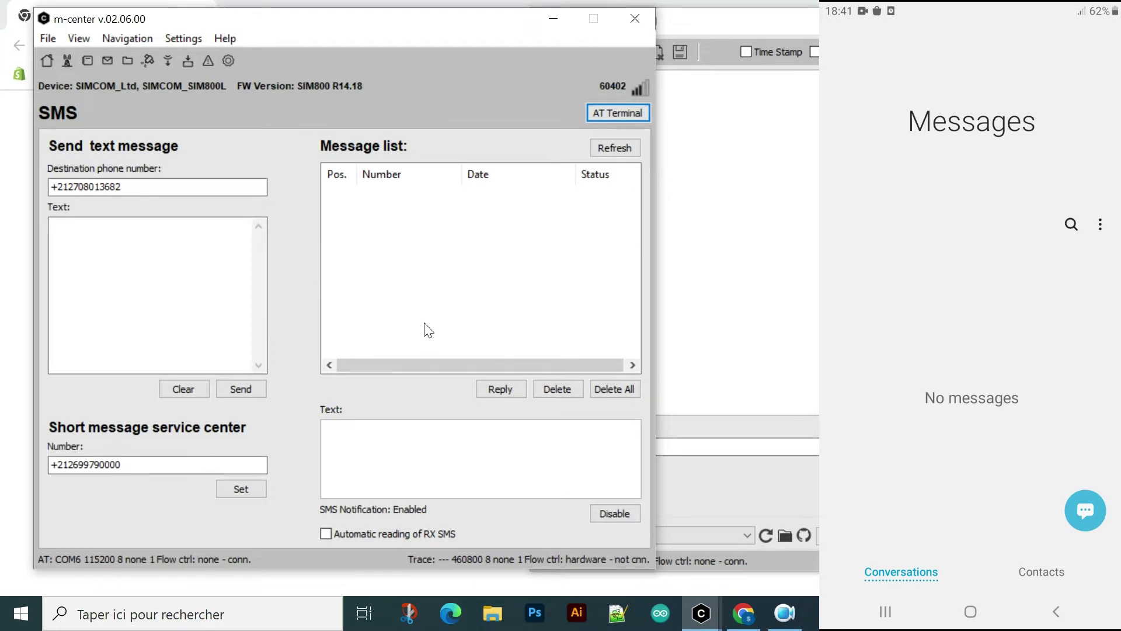
click(190, 186)
click(169, 246)
text(H)
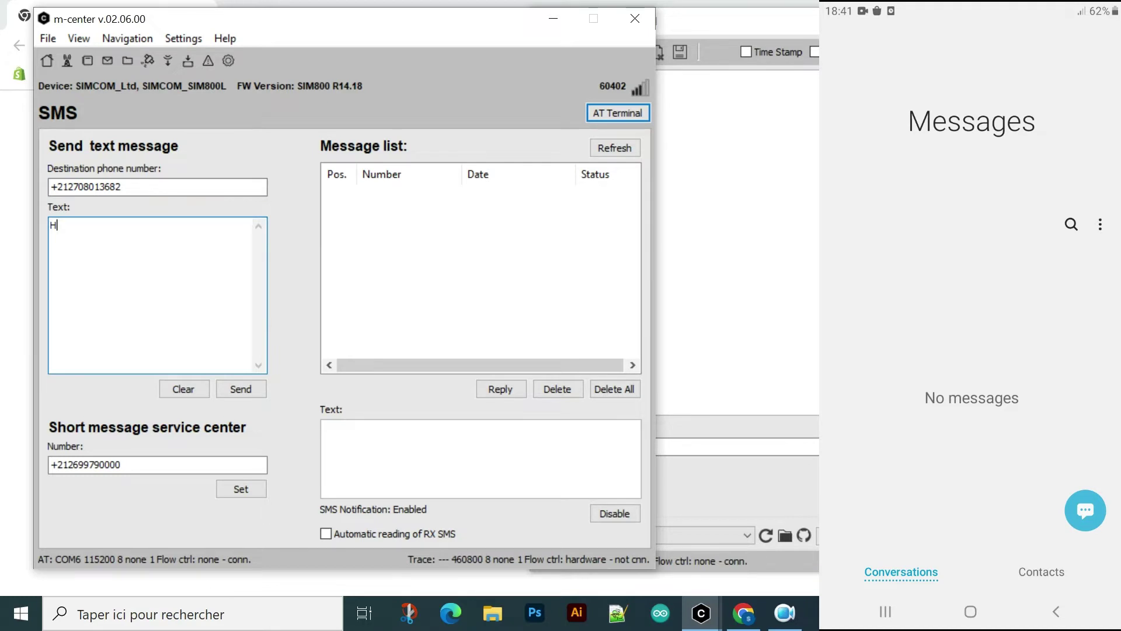
text(ello ELECRO_GAMA test)
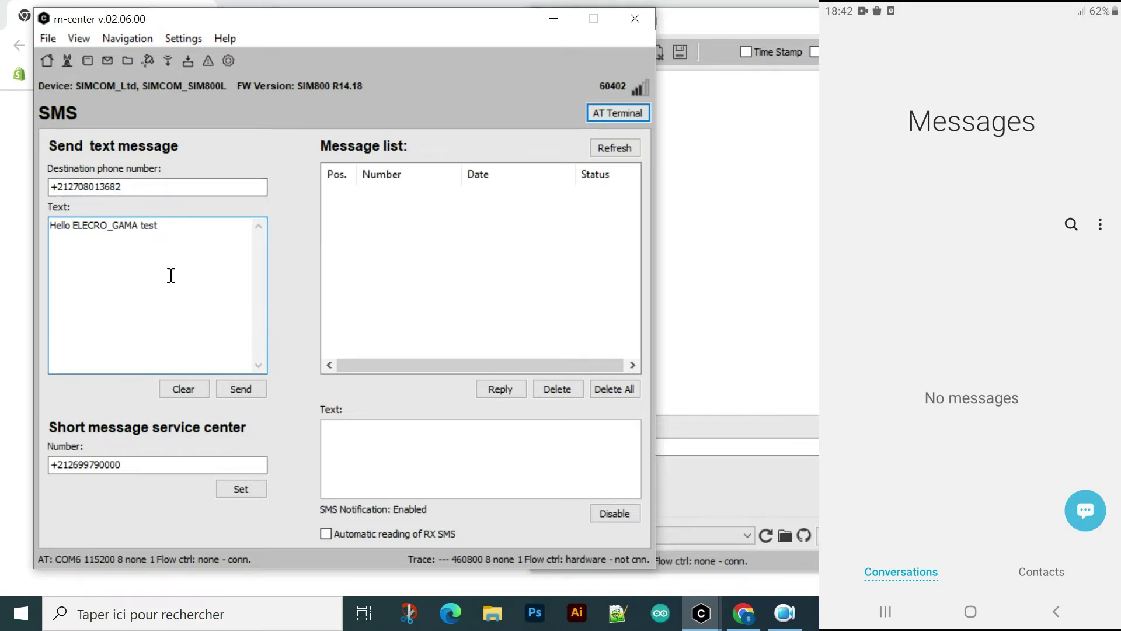
click(236, 390)
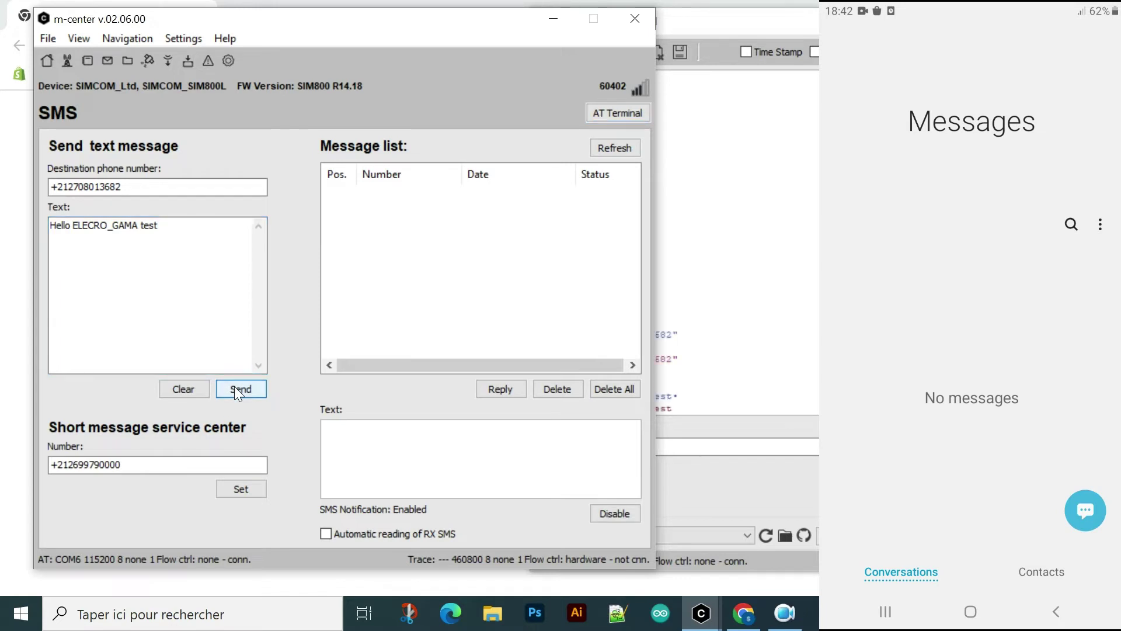
click(740, 316)
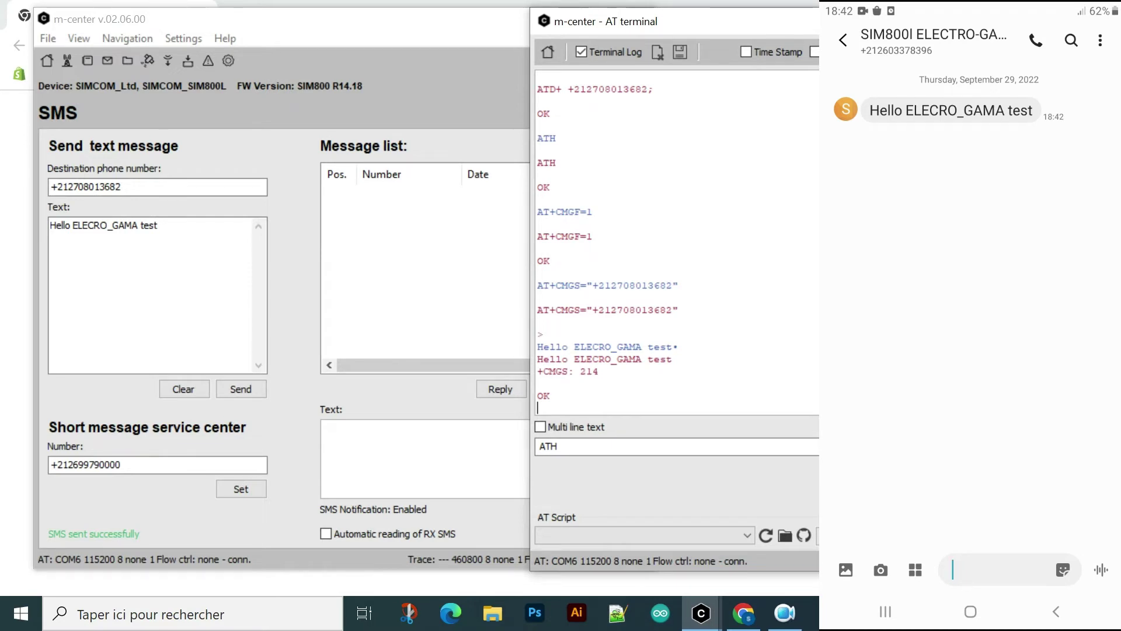
- Clear the terminal log and send the phone's reply 'OK Hello Brother', logged as +CMTI: "SM",1
click(657, 51)
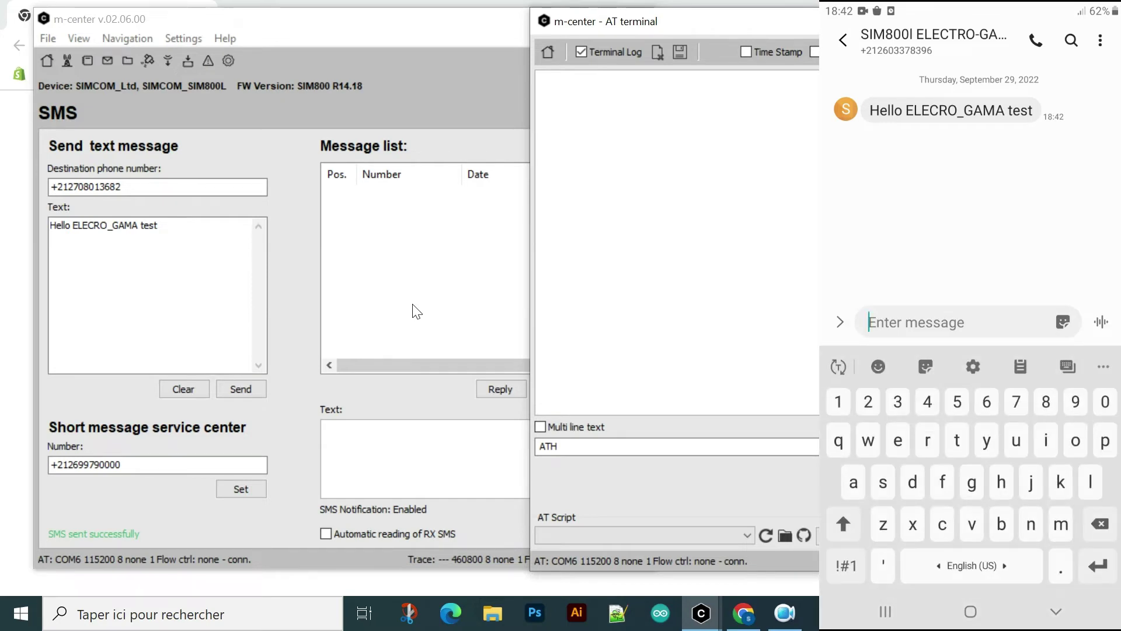
text(O)
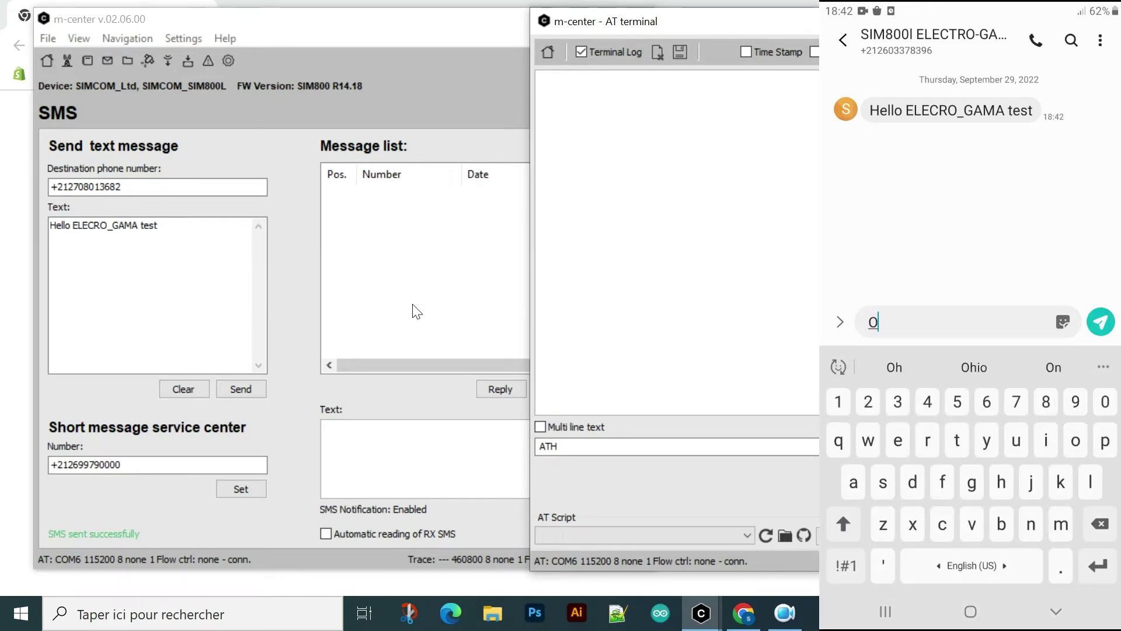
text(hK)
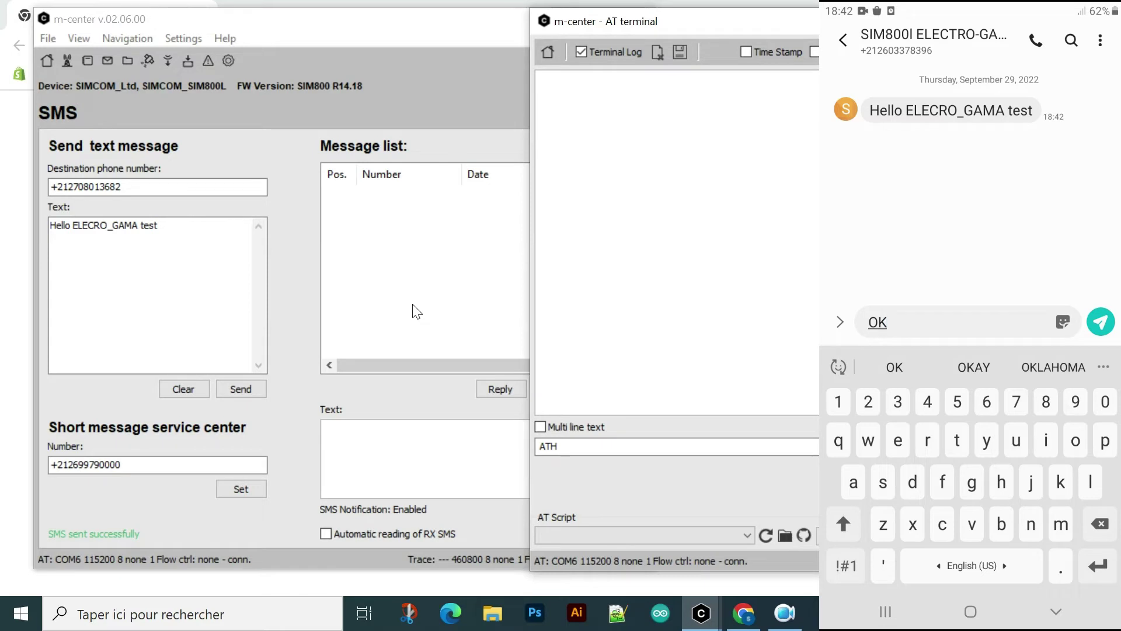
text( H)
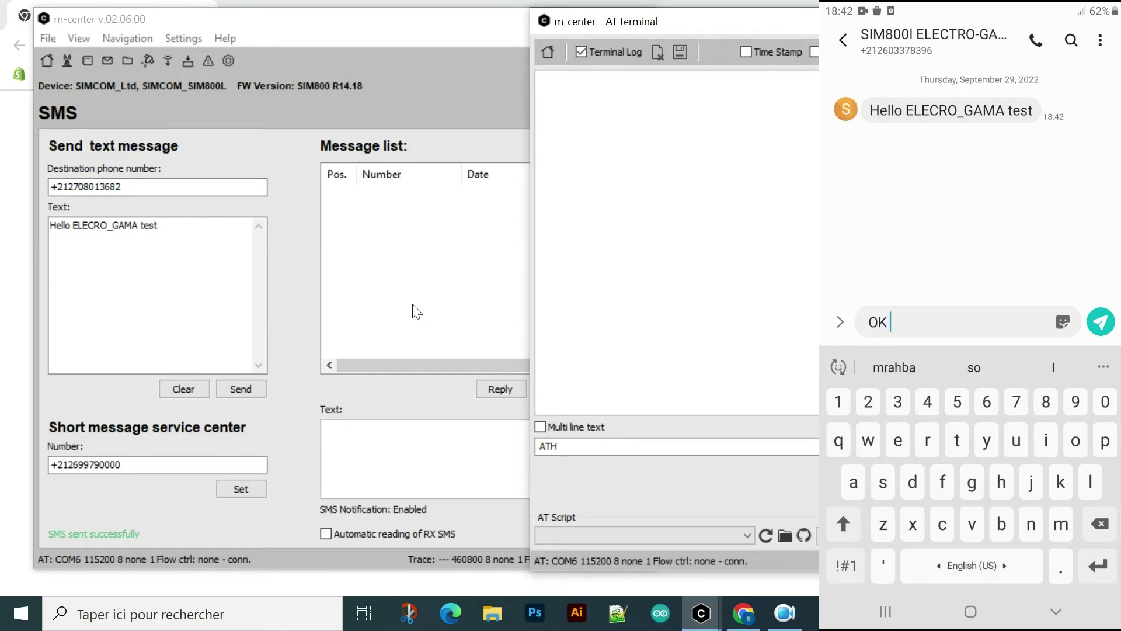
text(e)
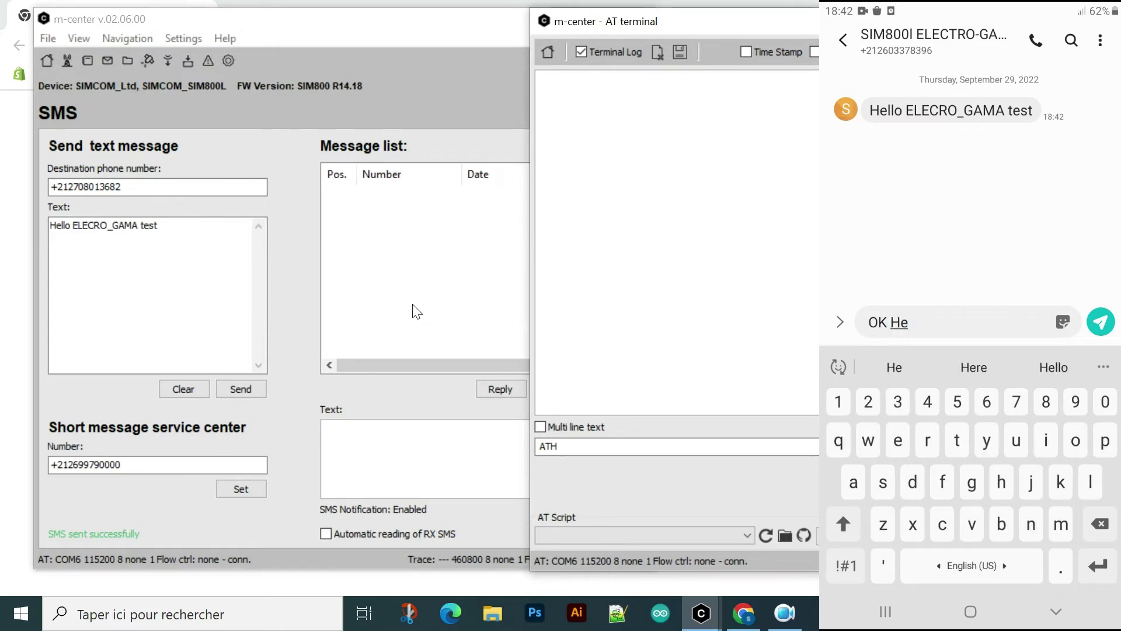
text(llo Brother)
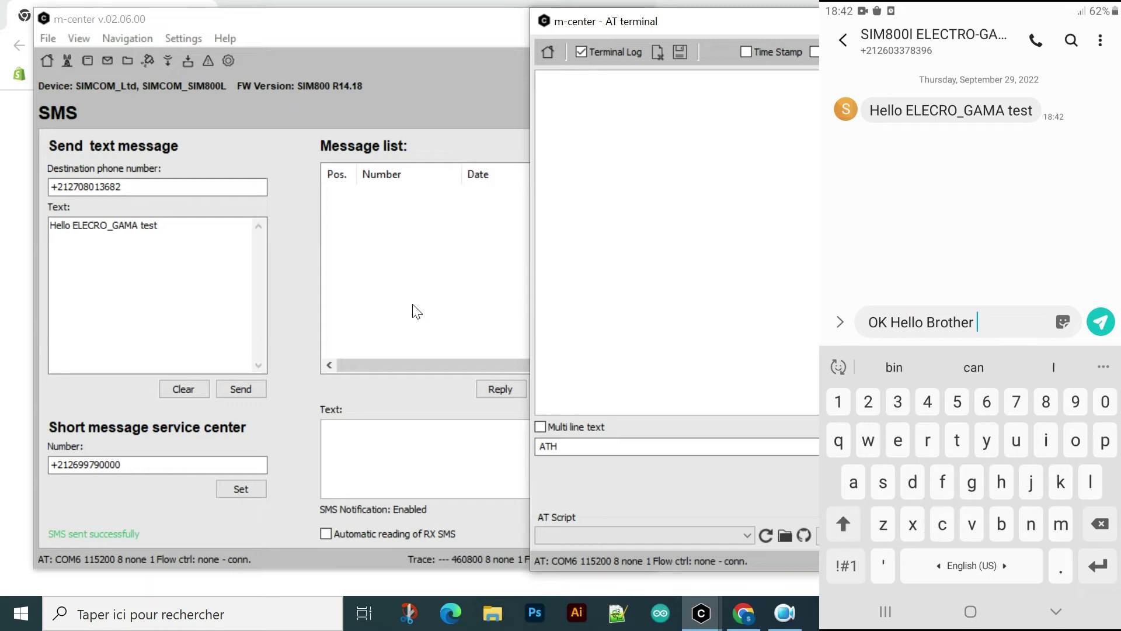
key(BackSpace)
click(1101, 322)
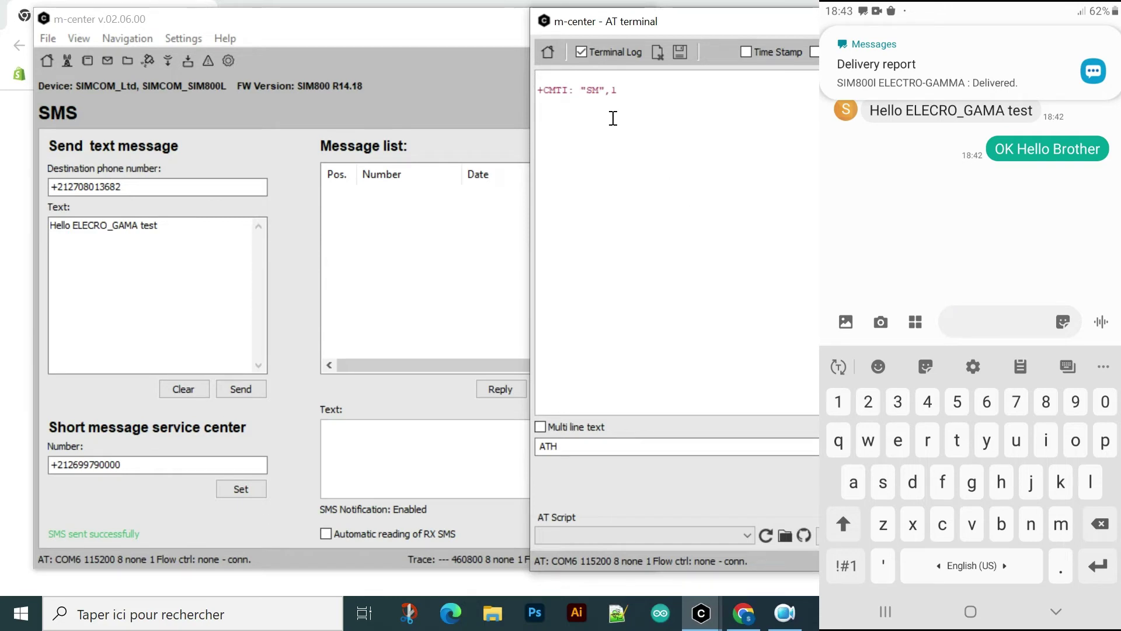
- Reload the received-message list and check its REC UNREAD entry in the terminal log
click(454, 93)
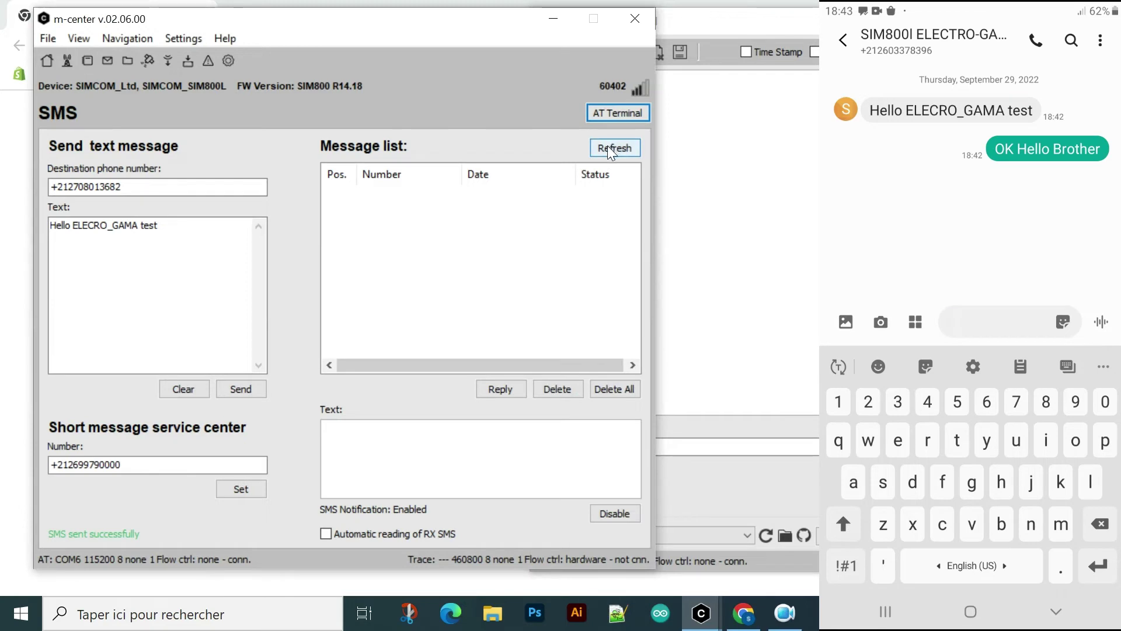
click(608, 146)
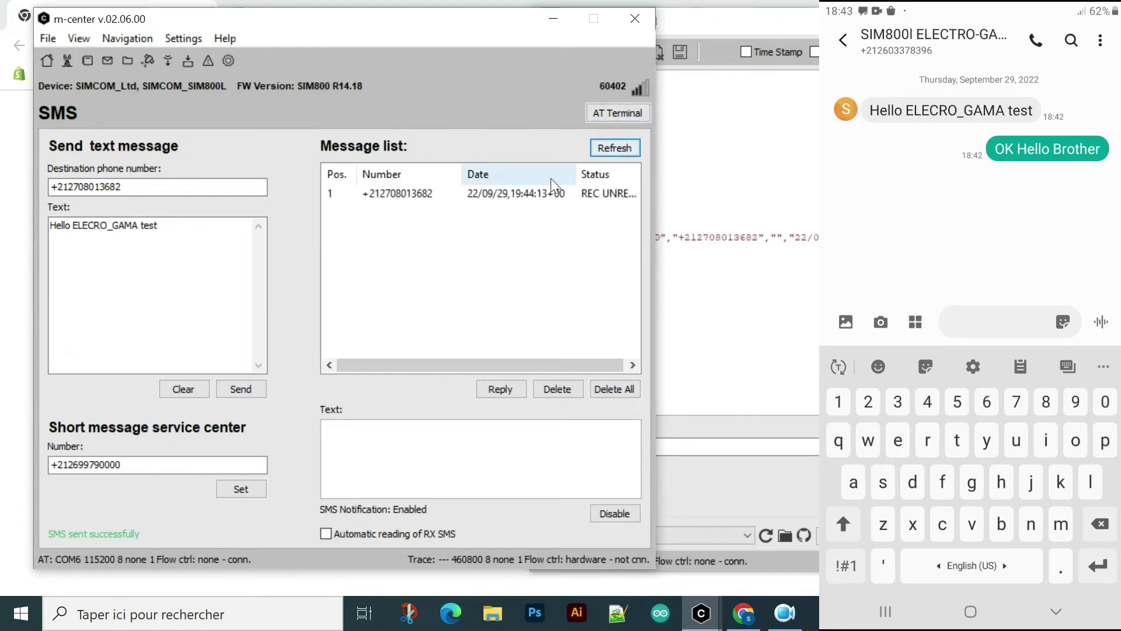
click(719, 259)
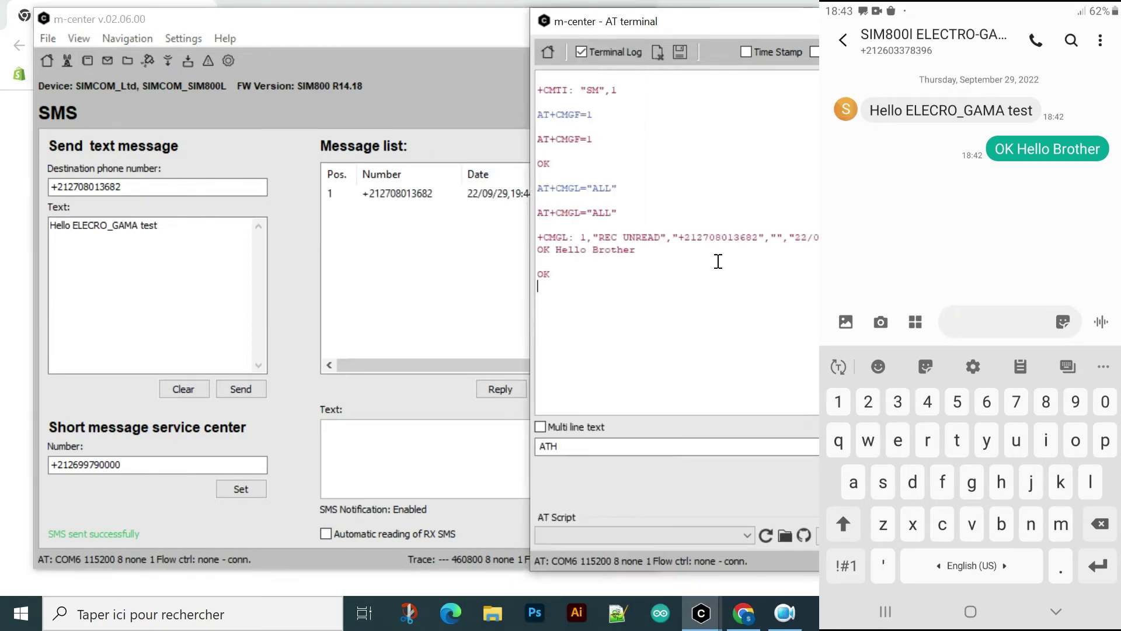
drag(599, 238, 662, 242)
- Open message 1 to show its text 'OK Hello Brother' in the Text box
click(472, 194)
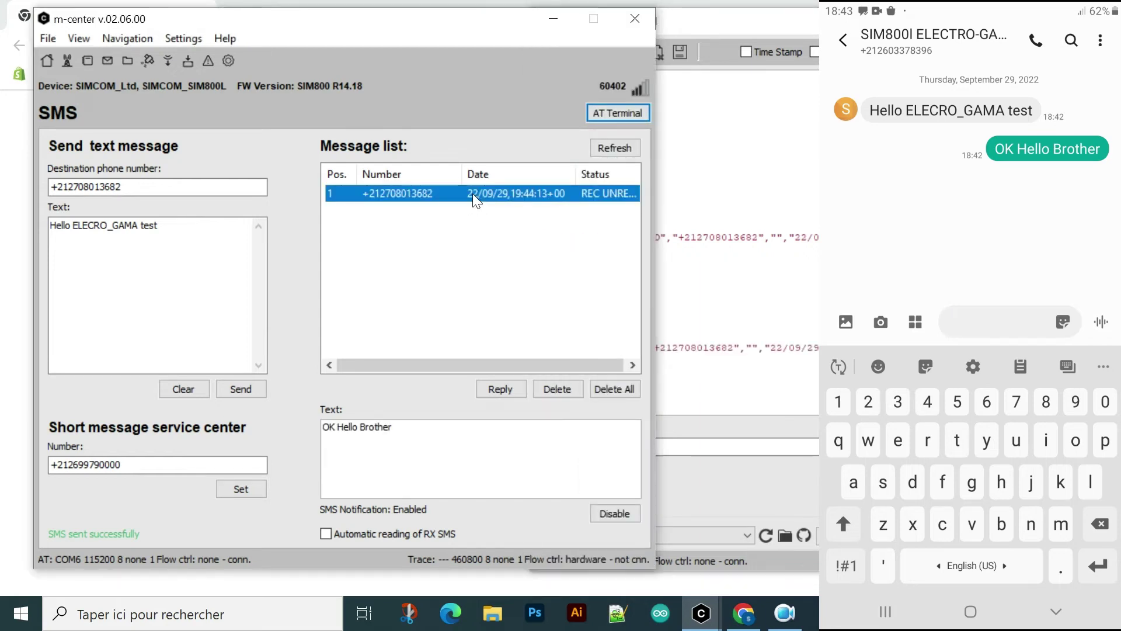
click(407, 432)
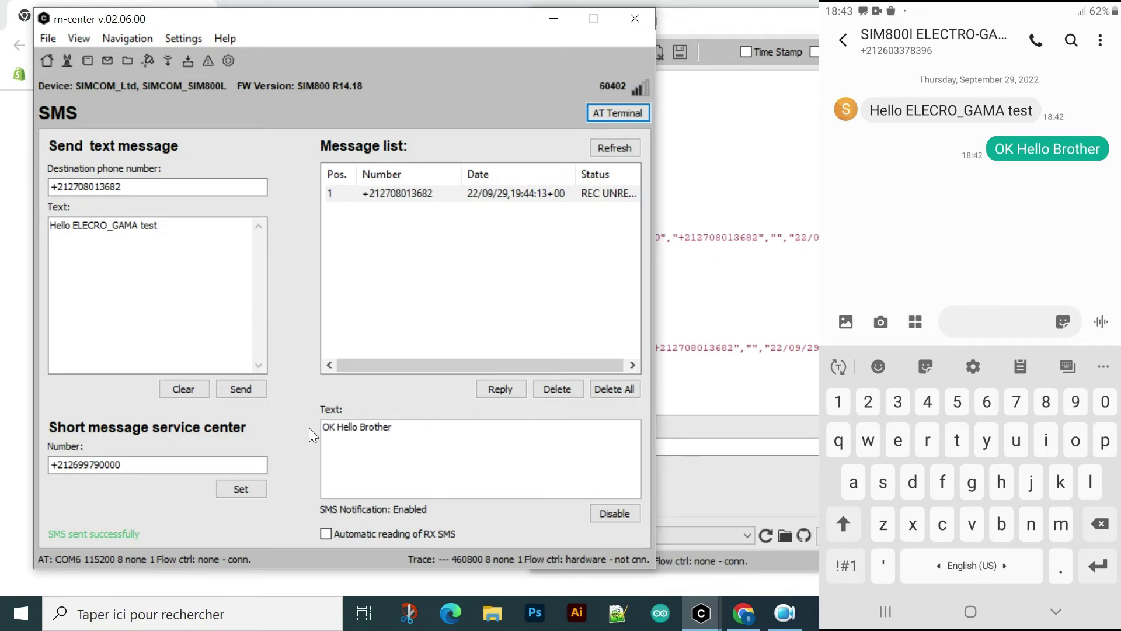
drag(322, 427, 397, 428)
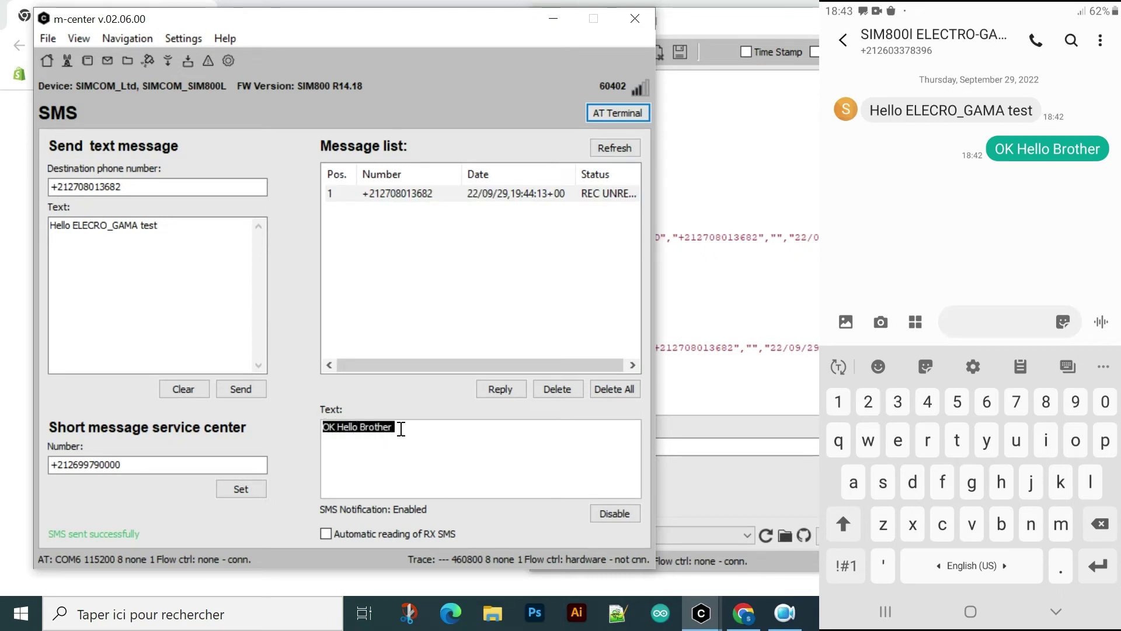
click(430, 438)
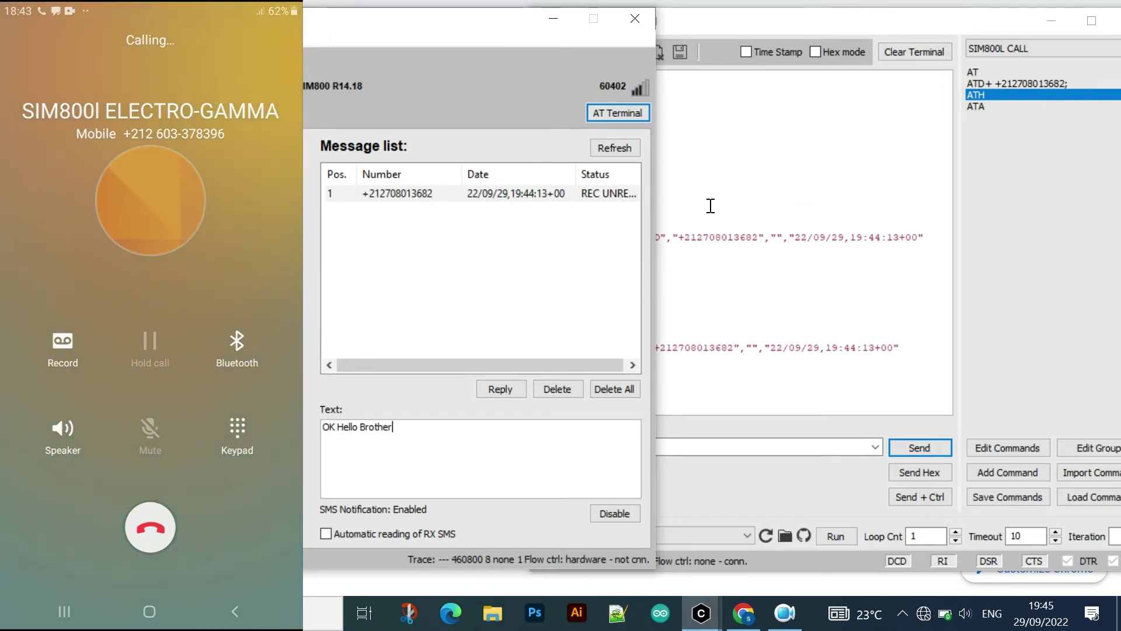
- Answer the ringing call with ATA, then end it with ATH, both returning OK
click(914, 52)
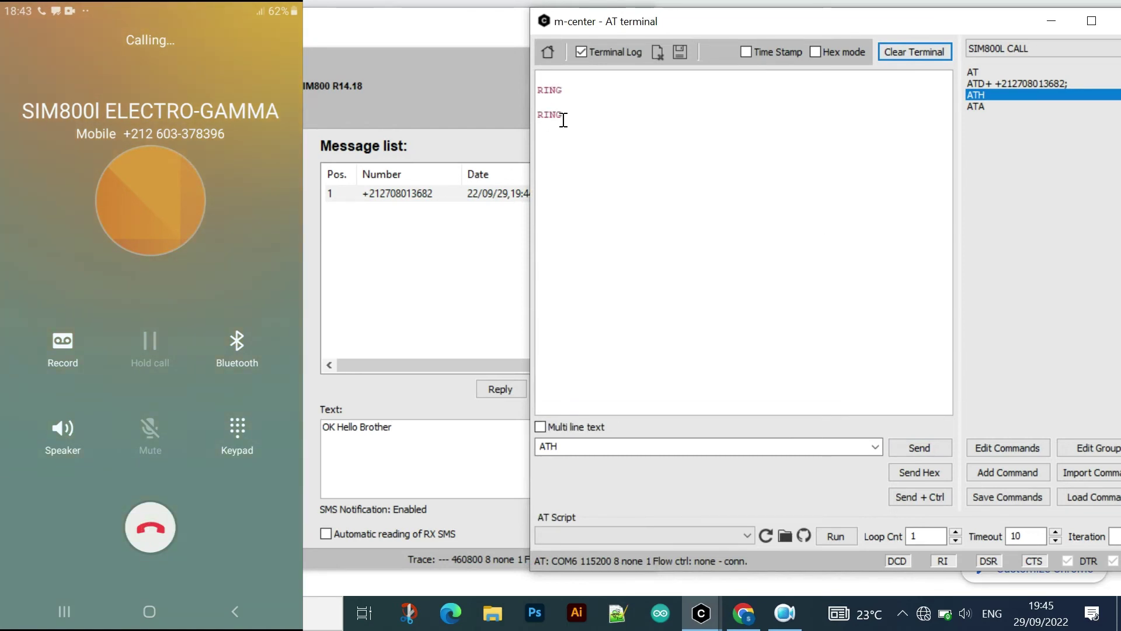
drag(573, 118, 535, 120)
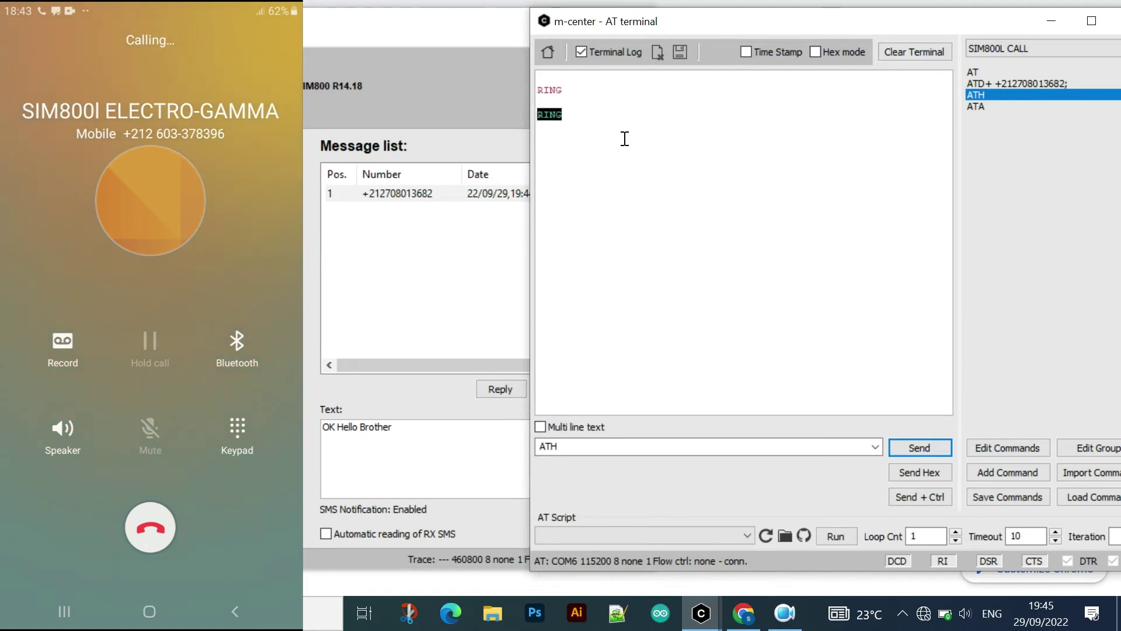
click(980, 109)
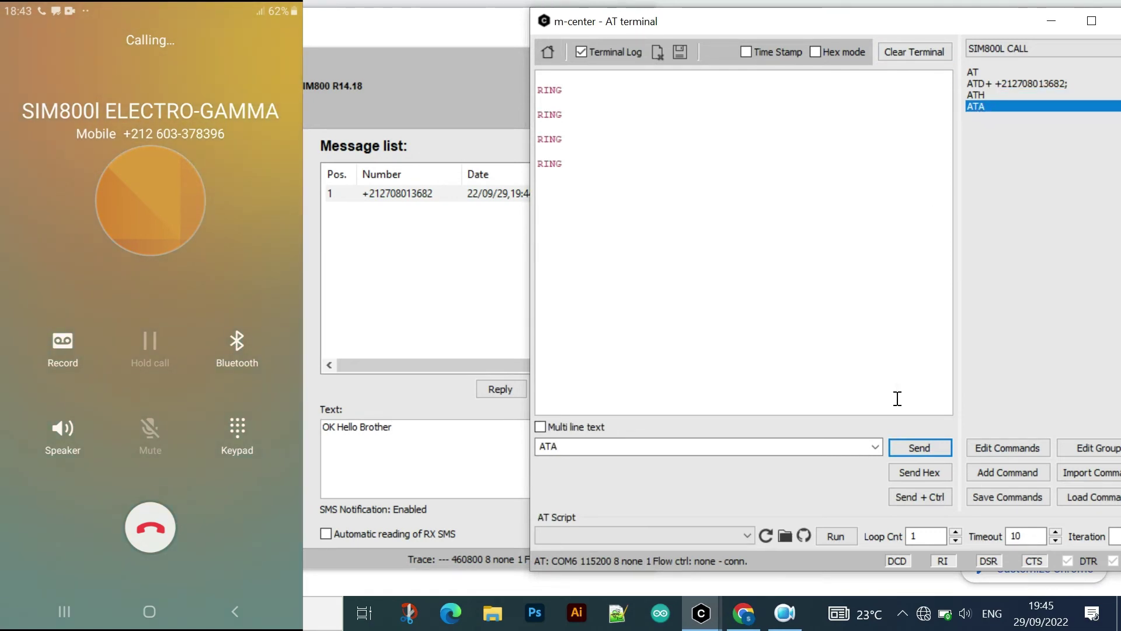
click(762, 445)
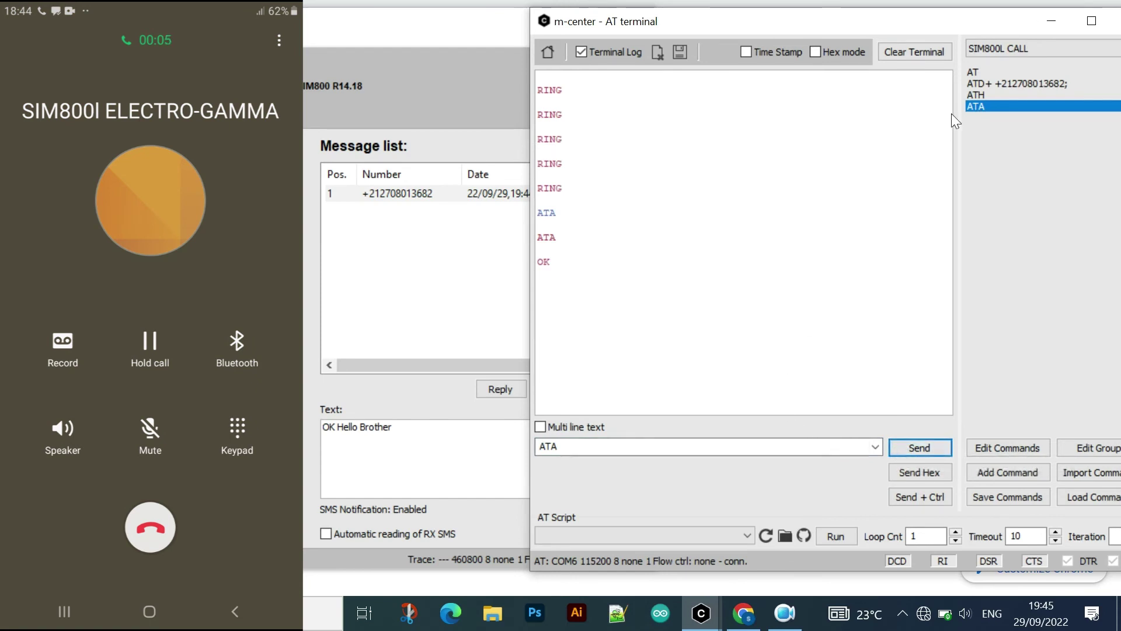
click(982, 94)
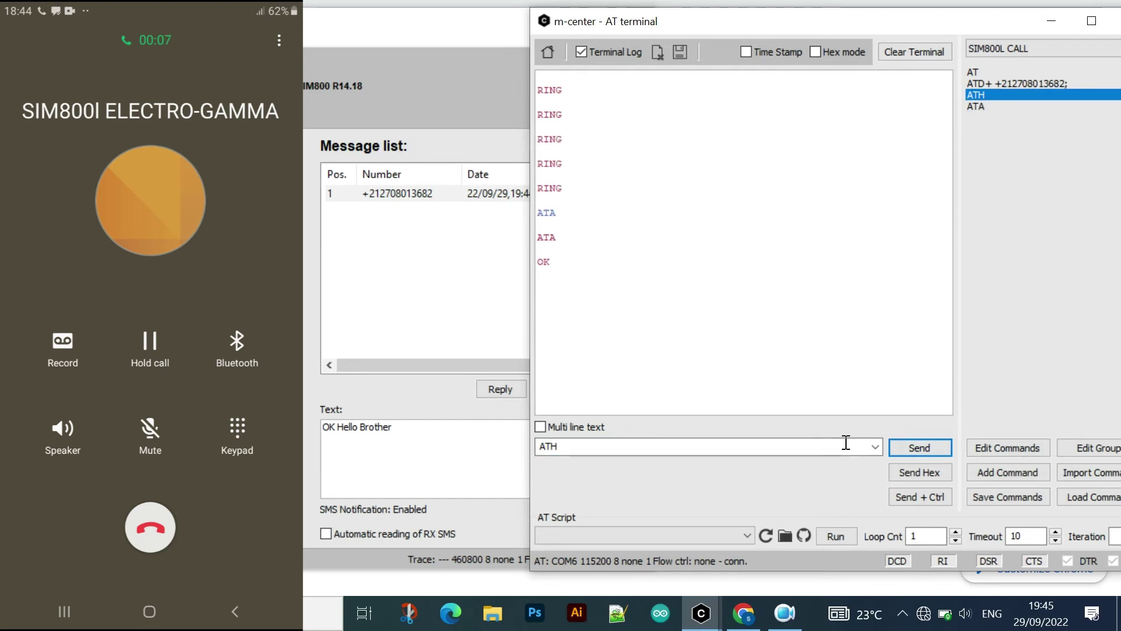
click(906, 447)
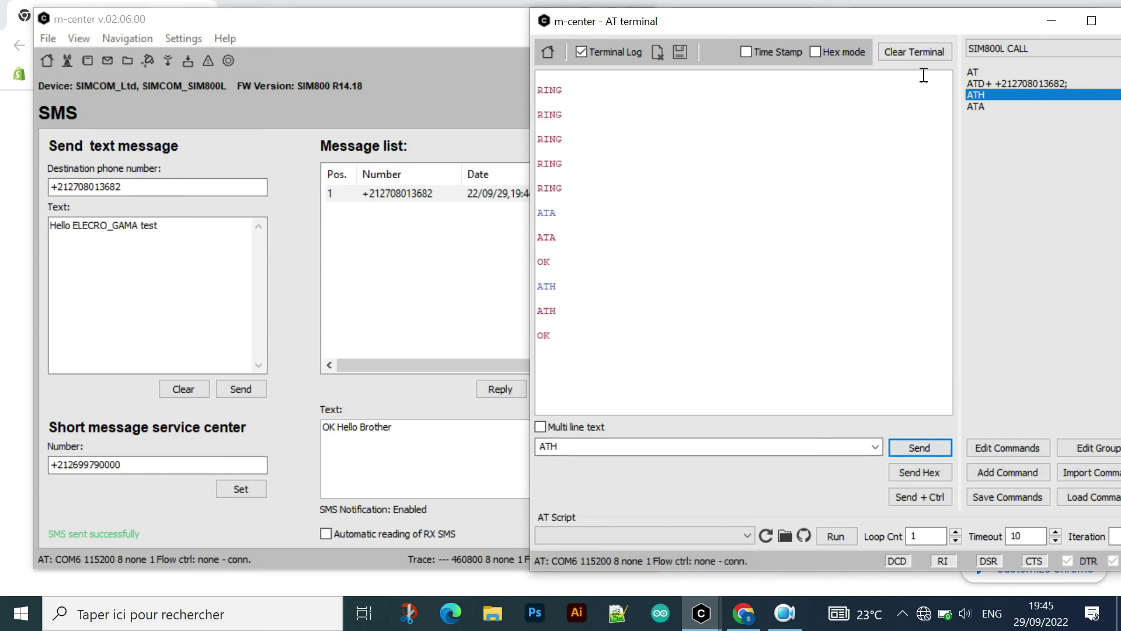
- Empty the terminal log and switch the main window from Home to the Phonebook page
click(922, 51)
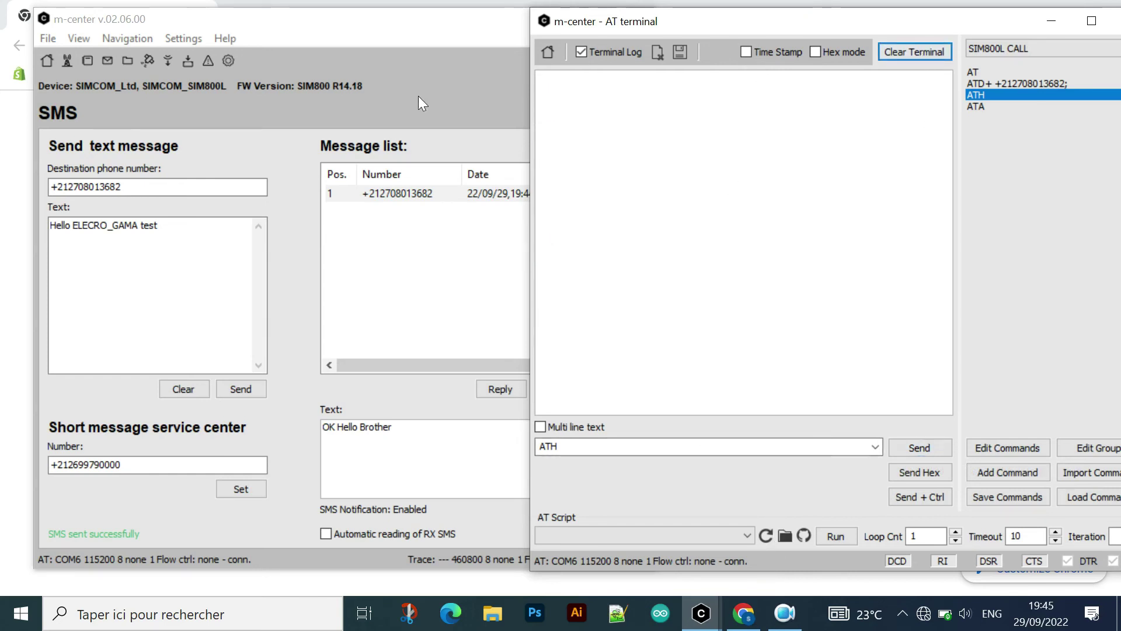
click(419, 98)
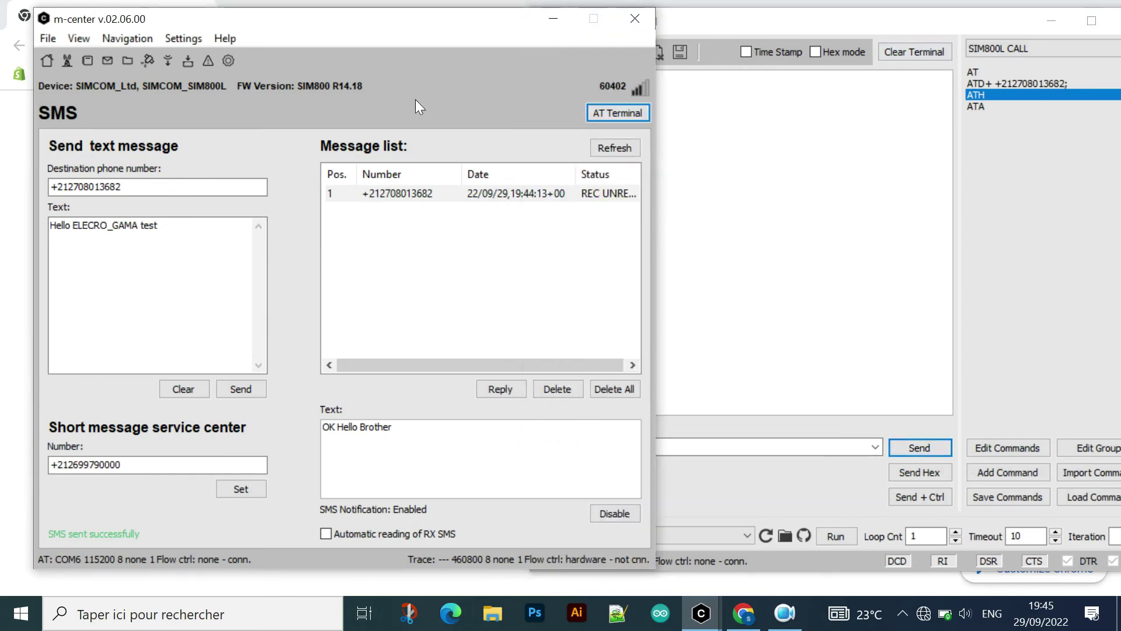
click(50, 61)
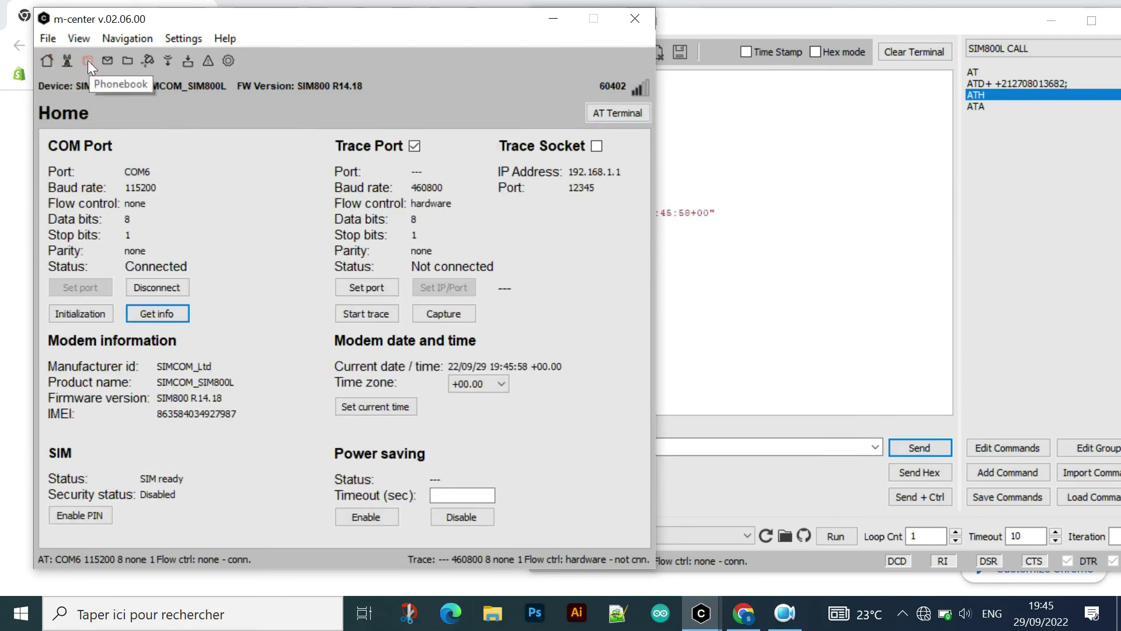
click(87, 60)
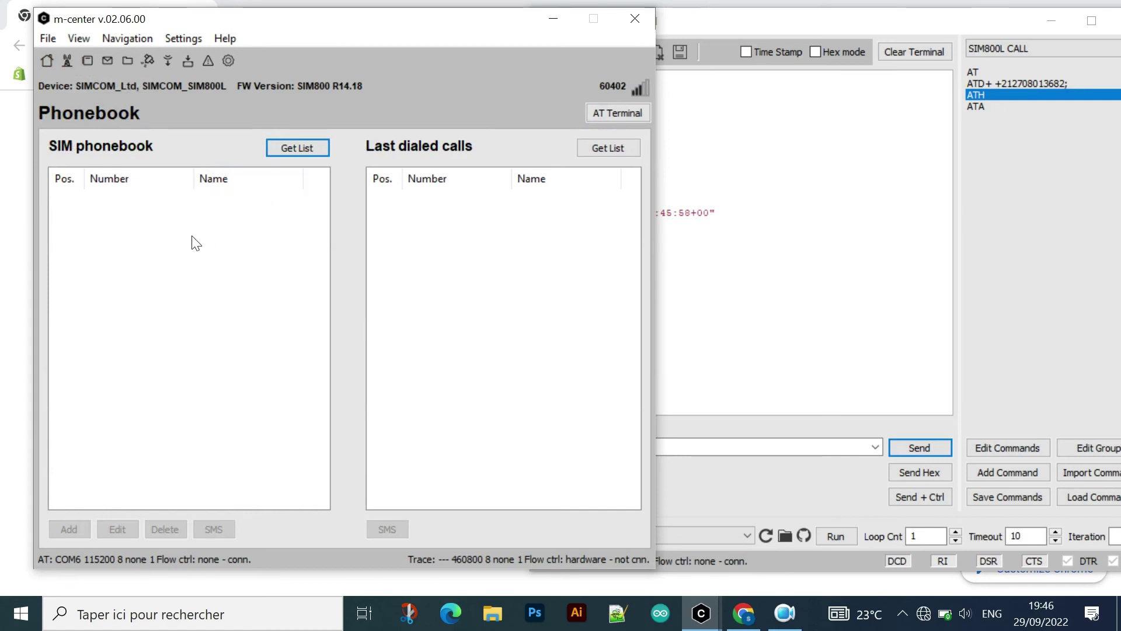
- Load the SIM phonebook list and browse its stored entries, positions 1 through 80
click(281, 147)
click(618, 150)
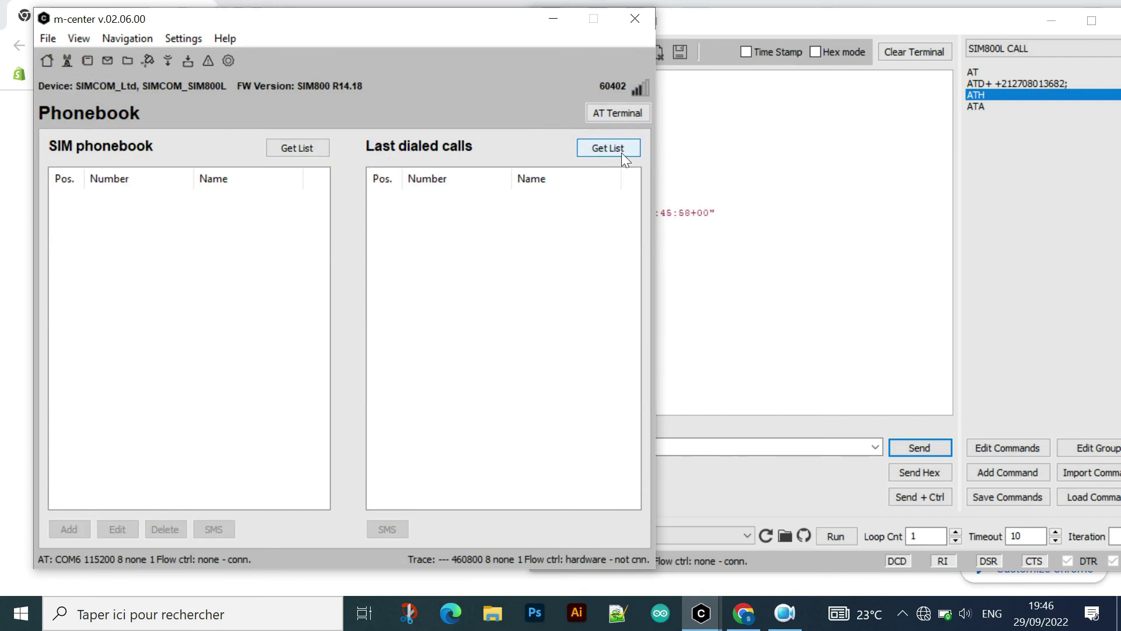
click(297, 147)
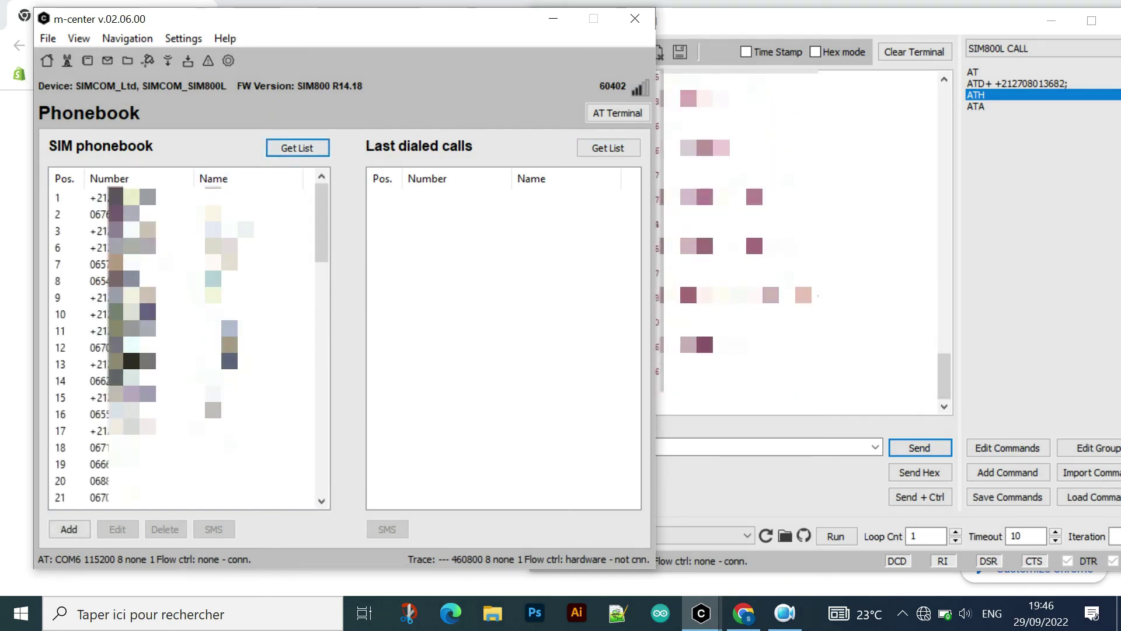
click(89, 197)
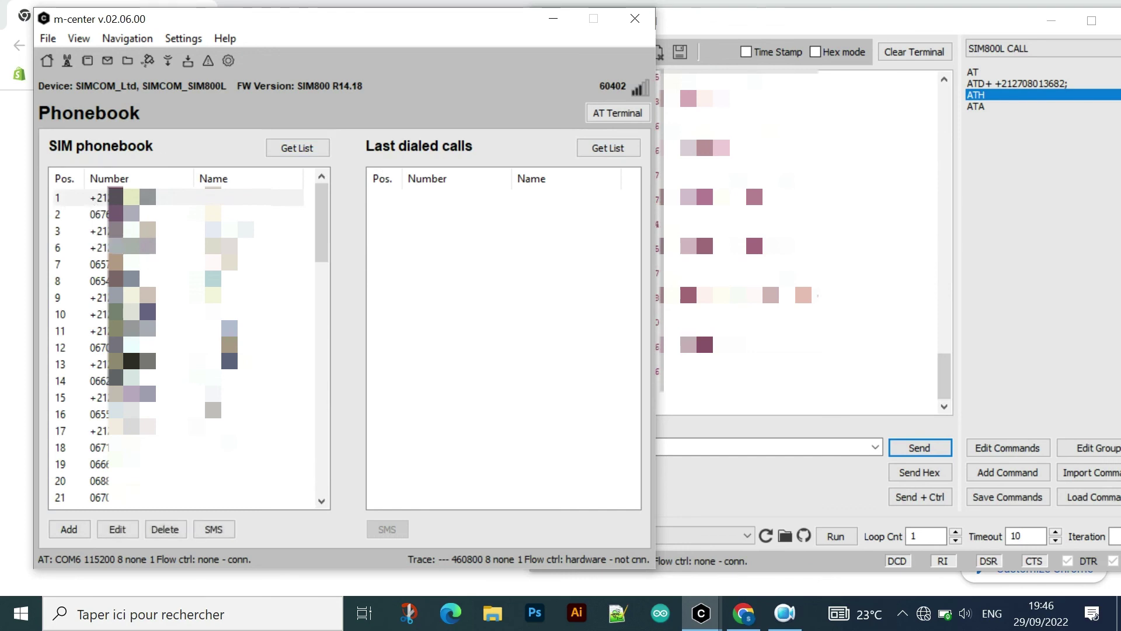
scroll(89, 198, down, 8)
scroll(181, 345, down, 10)
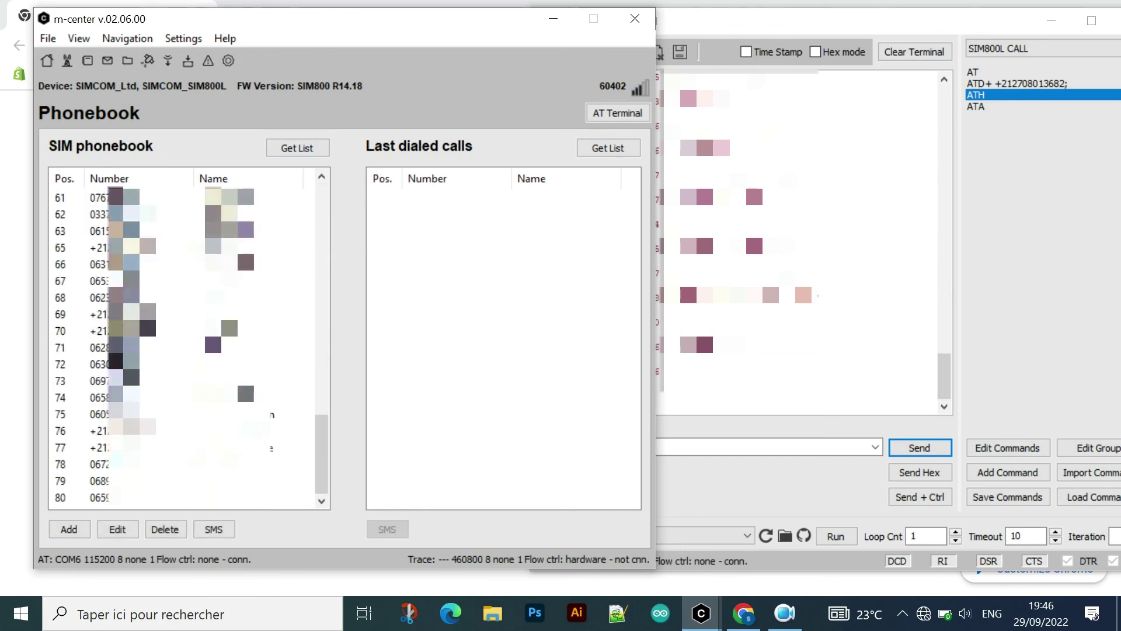
scroll(270, 413, up, 20)
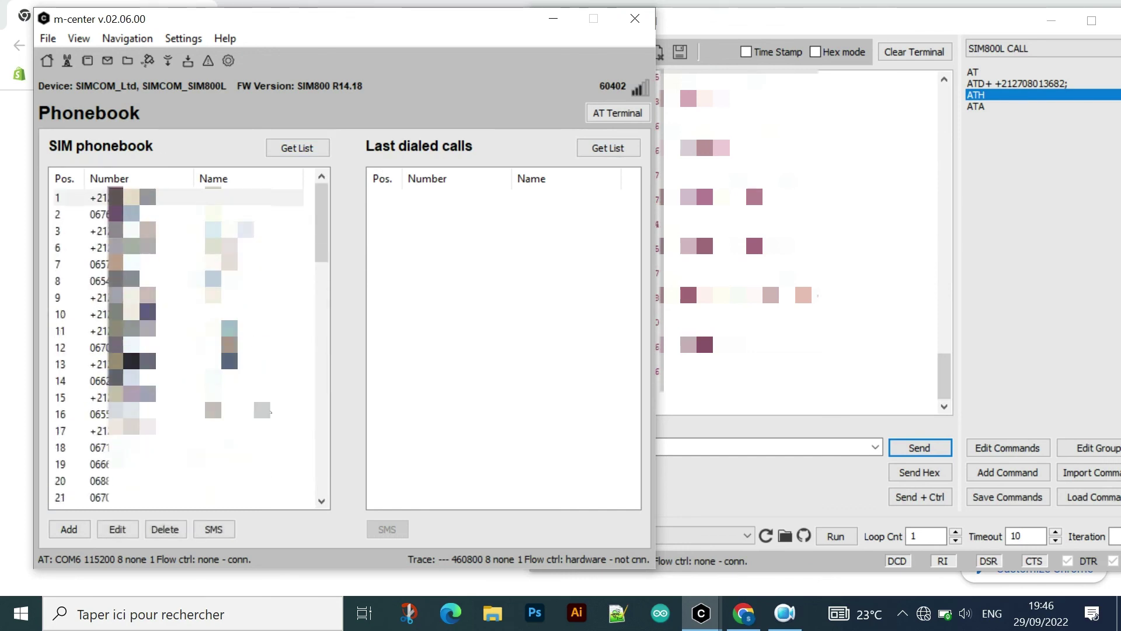
scroll(272, 412, down, 20)
scroll(275, 407, up, 7)
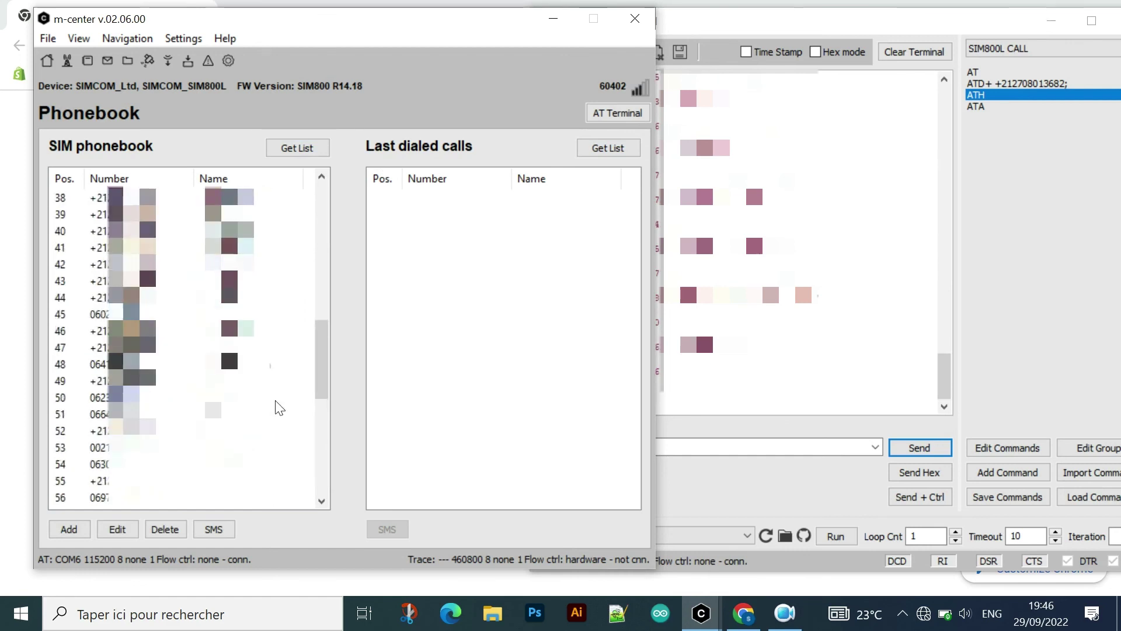
scroll(279, 407, up, 12)
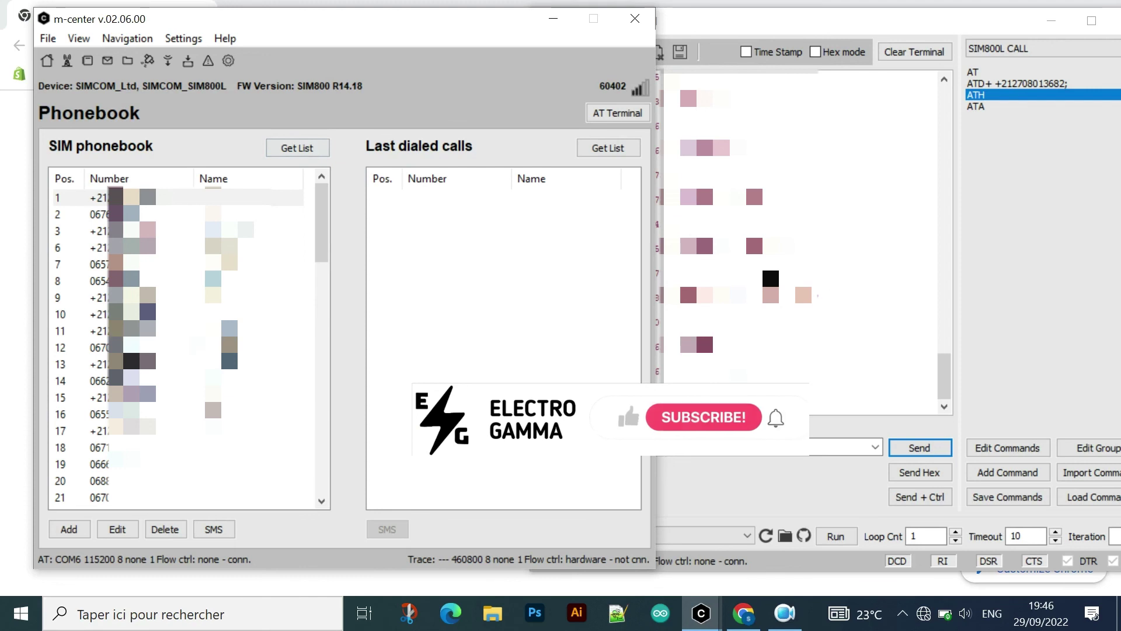
- Clear the AT terminal log and return to the Phonebook window
click(618, 113)
click(919, 57)
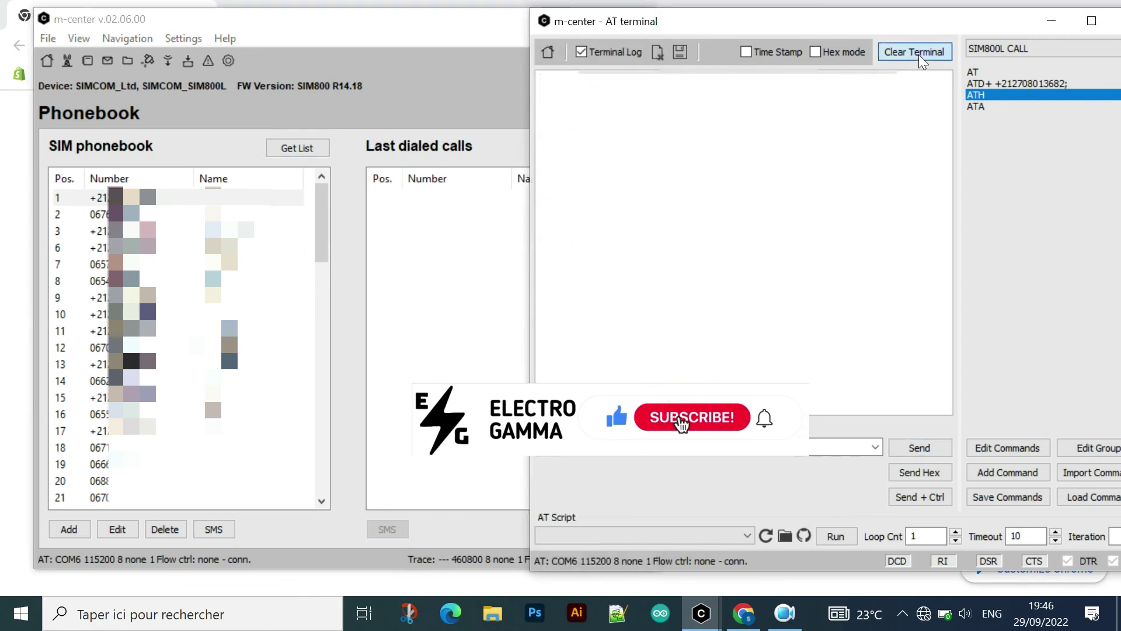
click(451, 73)
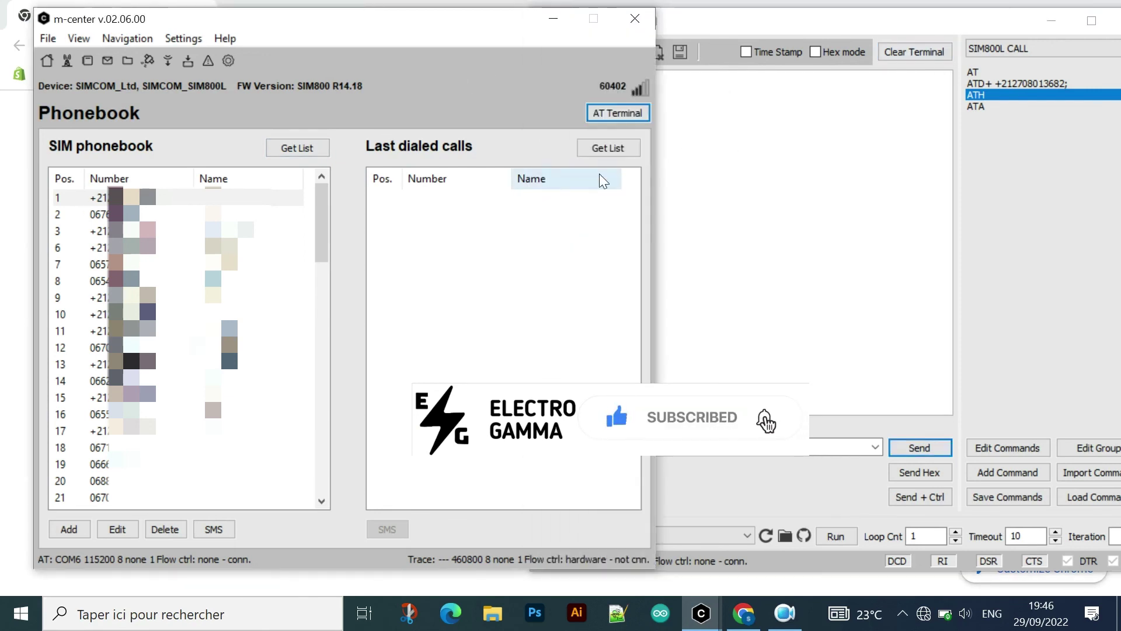